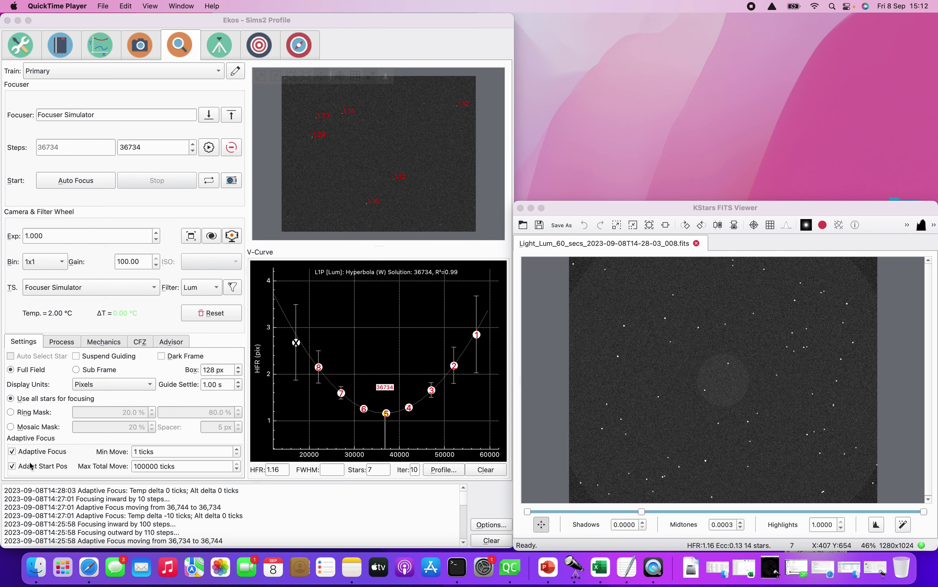
Step: Switch Adapt Start Pos off and back on, and turn off Adaptive Focus in the focus settings
click(34, 466)
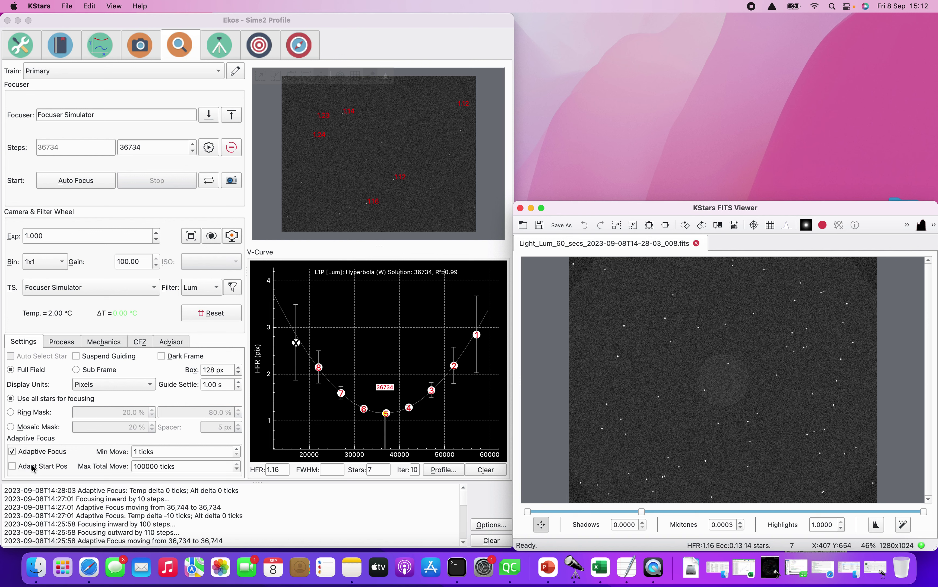
click(33, 467)
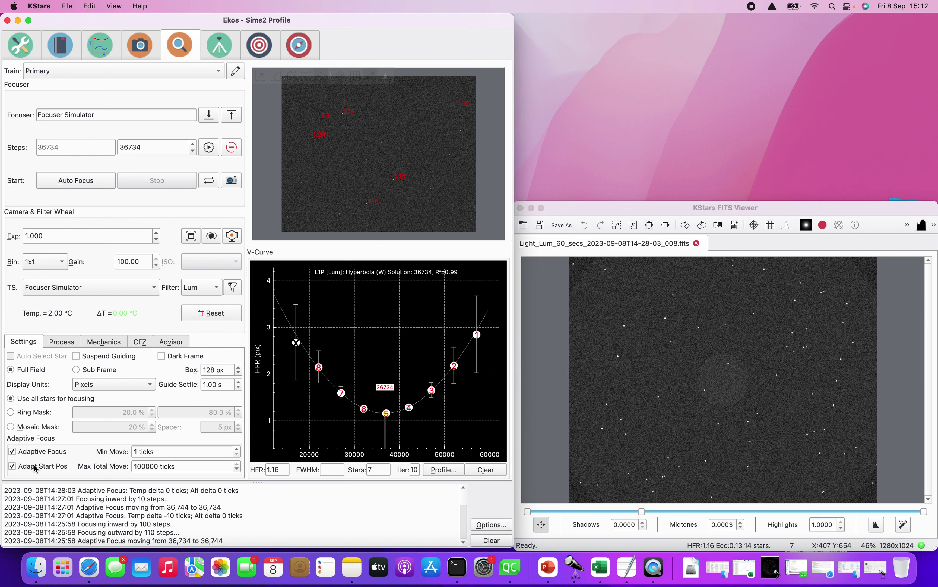
click(34, 454)
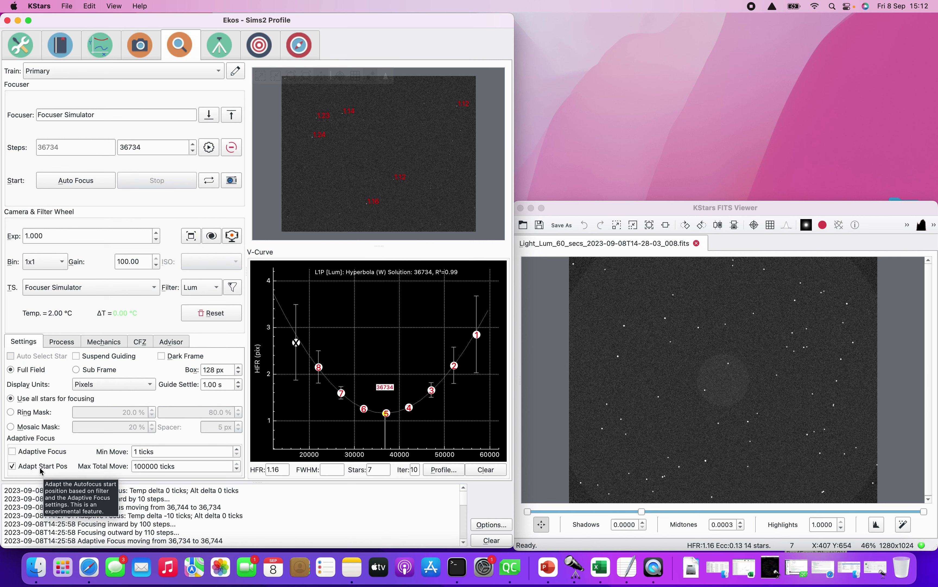
Step: Open the filter settings, review the per-filter focus values and close them
click(233, 288)
drag(230, 170, 407, 216)
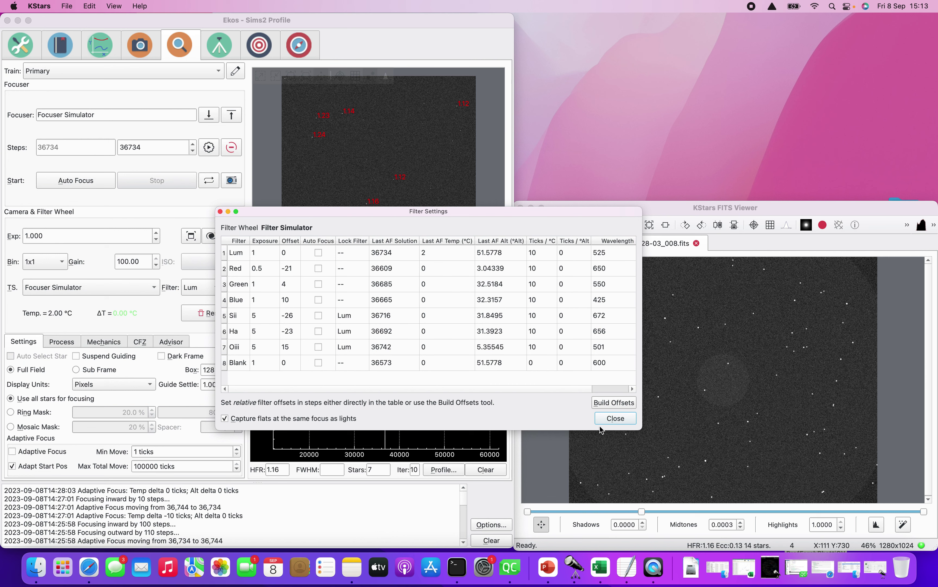
click(615, 418)
Step: Turn Adaptive Focus back on and select the Max Total Move value
click(34, 453)
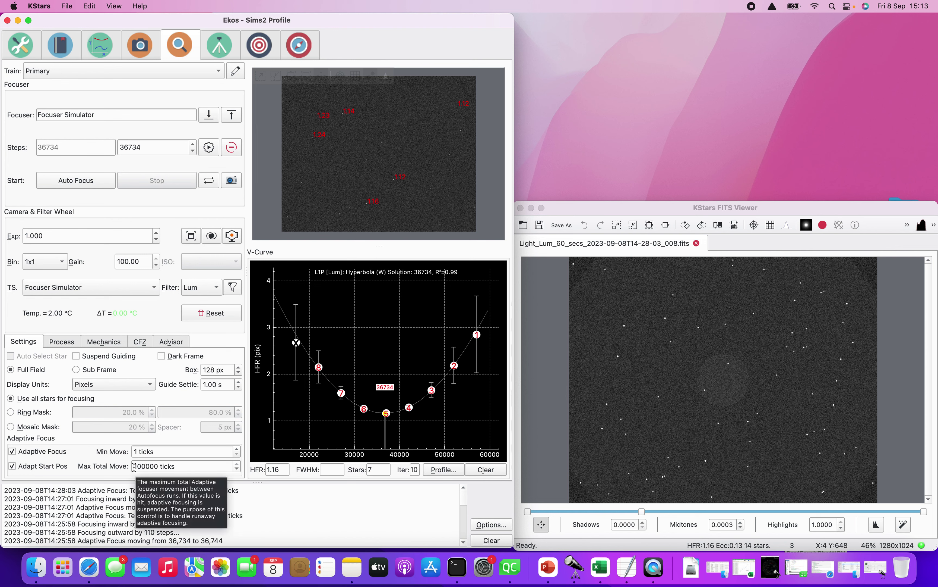
click(182, 466)
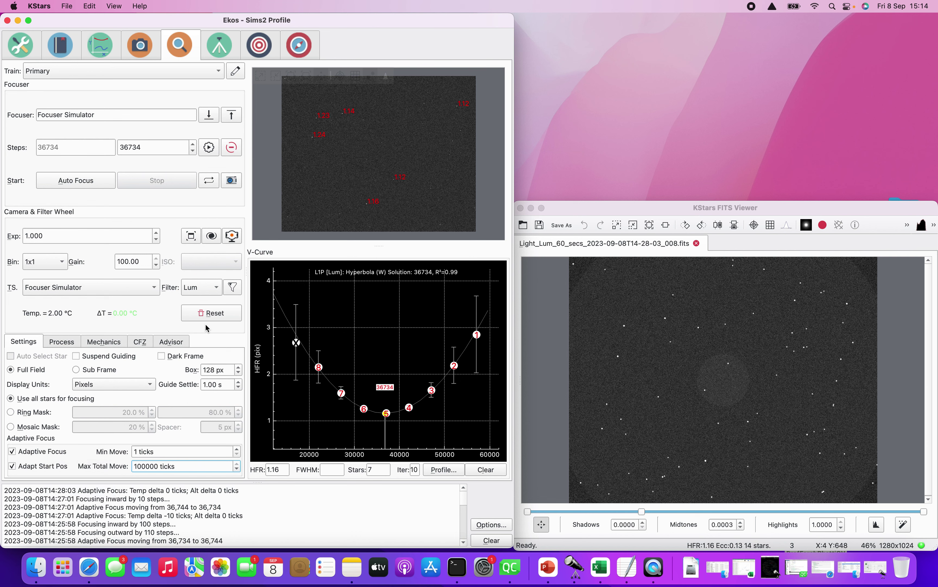
Step: Inspect the Ticks / °C and Ticks / °Alt columns in the filter settings and close them
click(234, 290)
drag(226, 165, 387, 189)
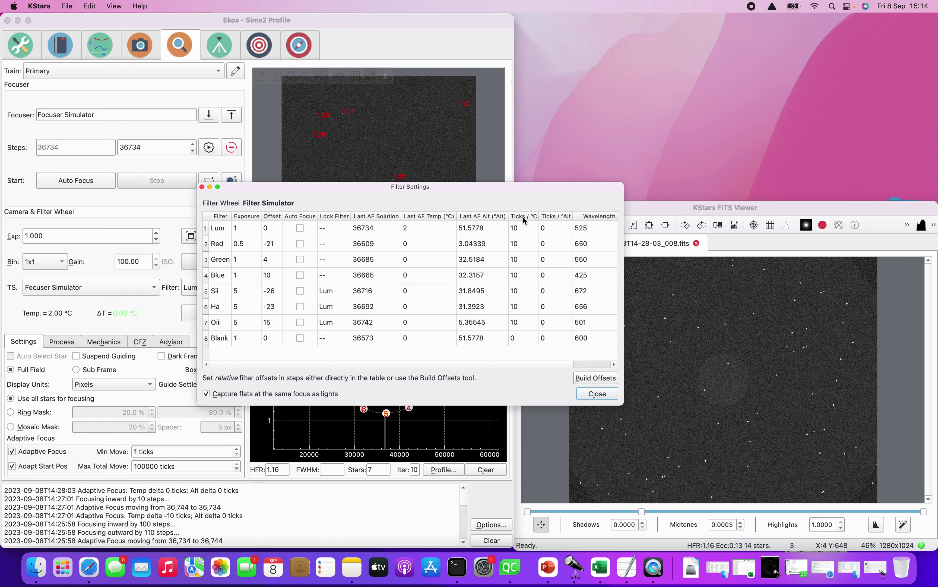
mouse_move(557, 215)
click(597, 394)
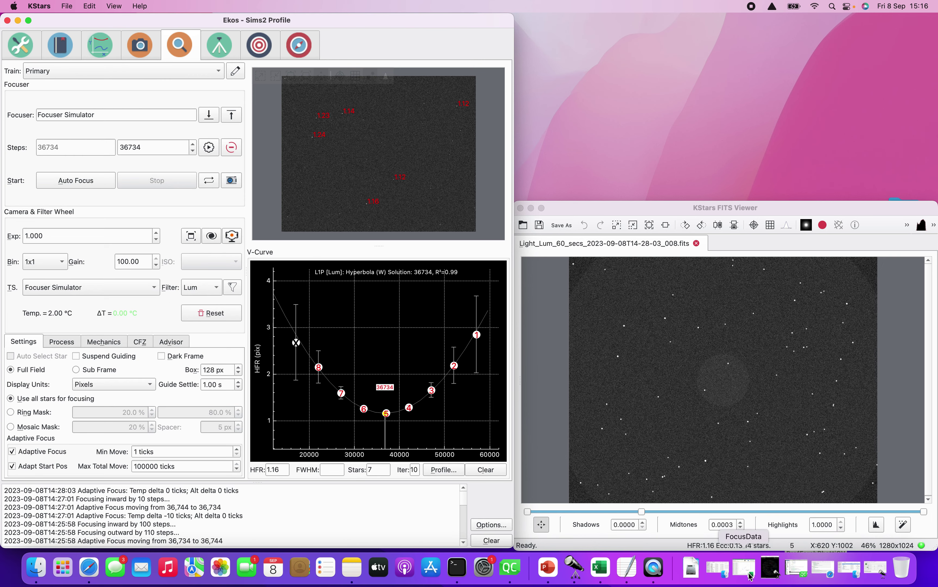
Step: Switch to the FocusData workbook in Excel and examine its focus records, position column and Focus Position vs Temperature chart
click(744, 581)
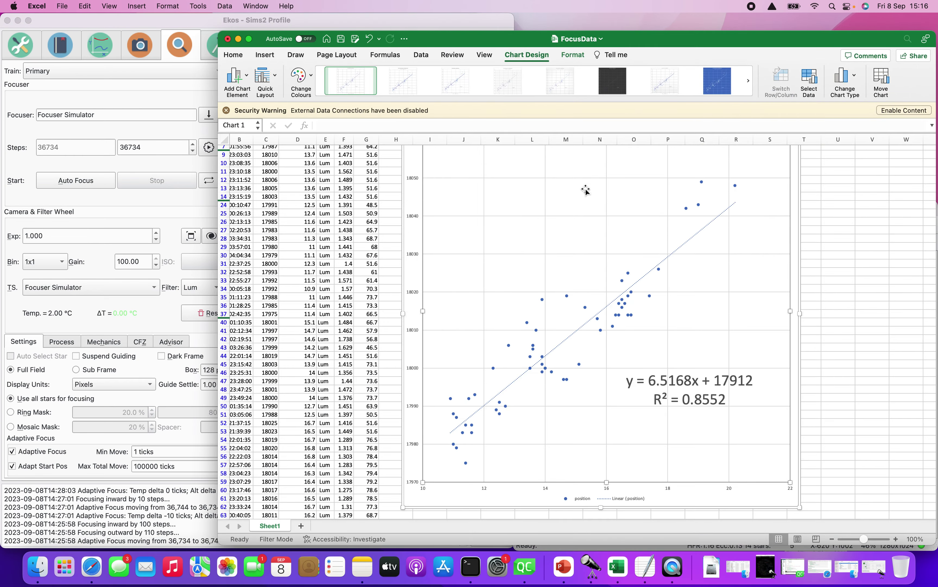
scroll(363, 196, up, 3)
scroll(363, 196, left, 2)
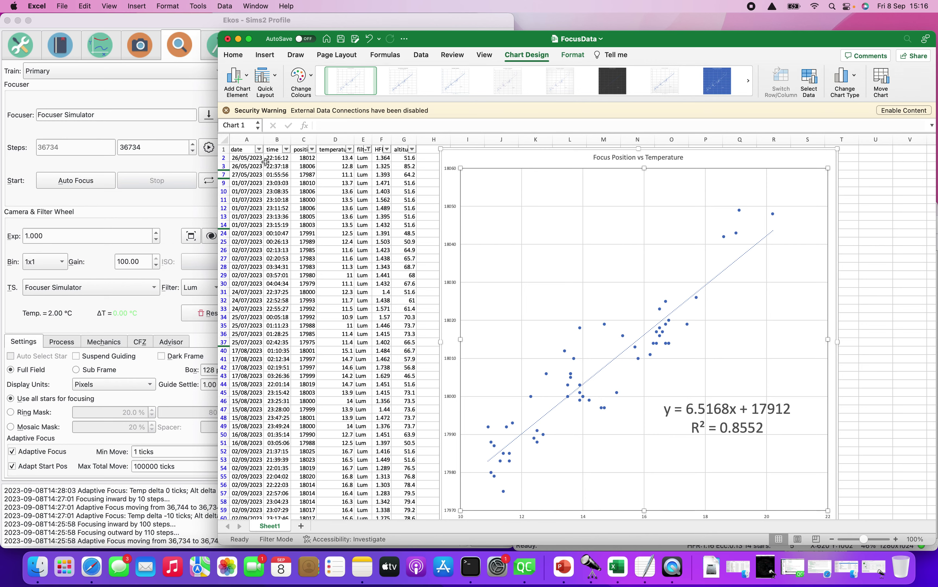
scroll(280, 310, down, 3)
scroll(280, 309, down, 5)
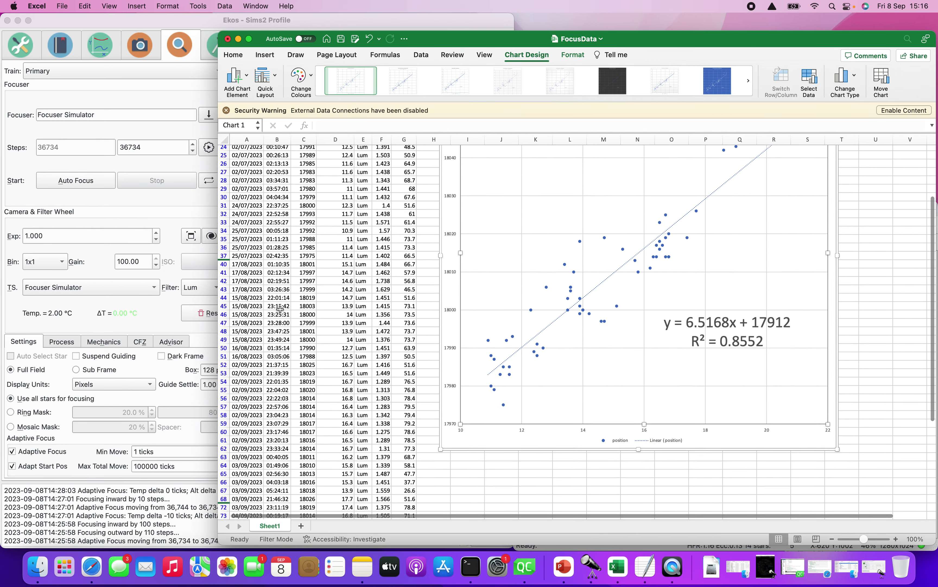
scroll(280, 309, down, 2)
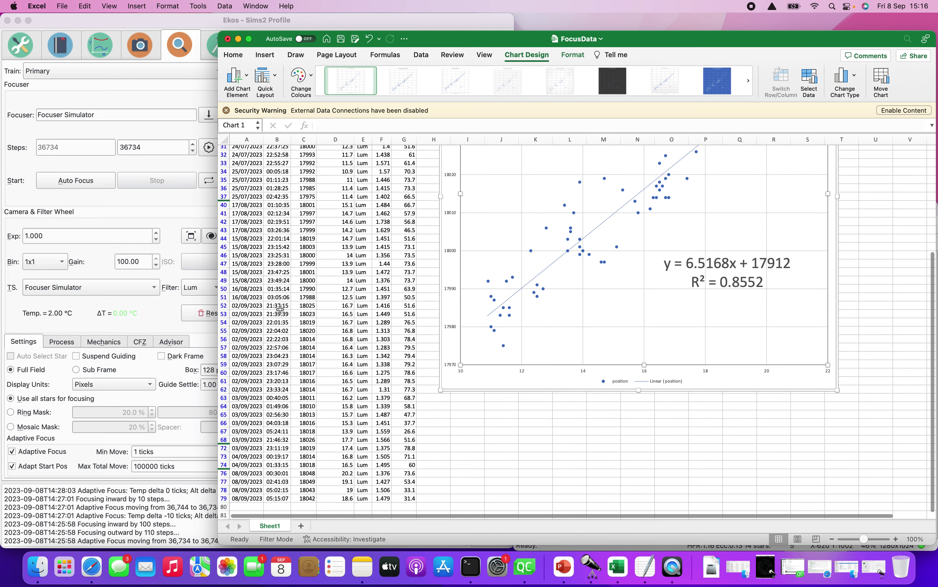
scroll(280, 309, up, 10)
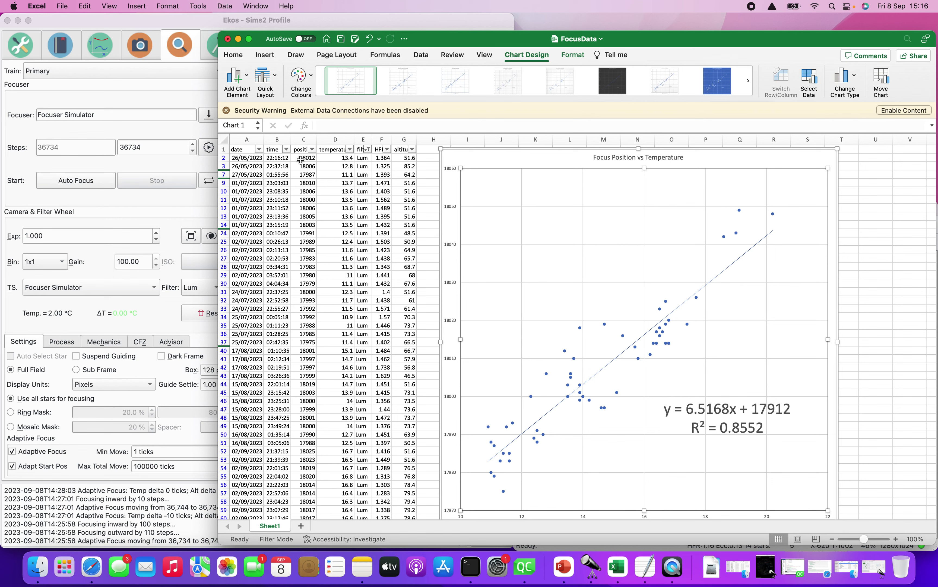
click(305, 139)
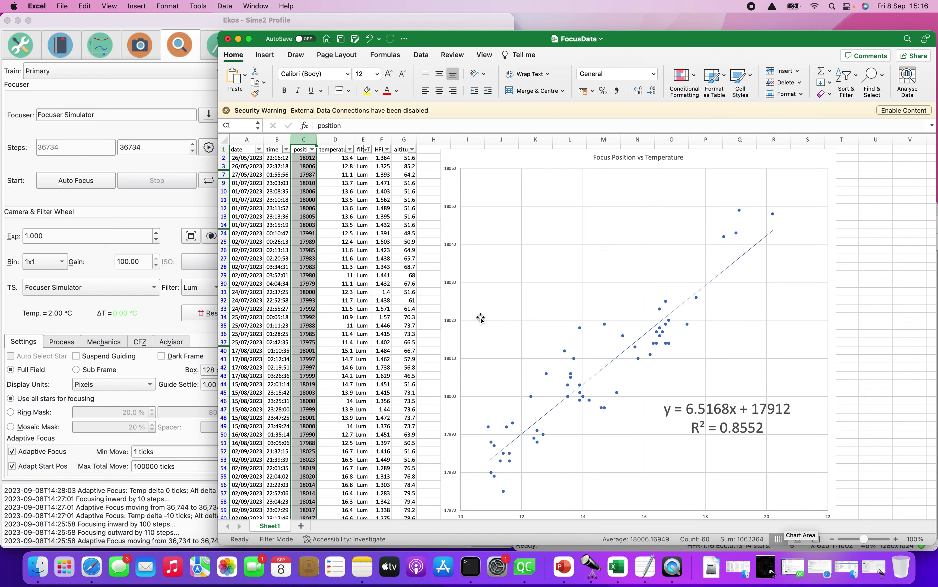
Step: Switch back to Ekos, open the logs directory from the logging configuration and cancel the configuration
click(304, 19)
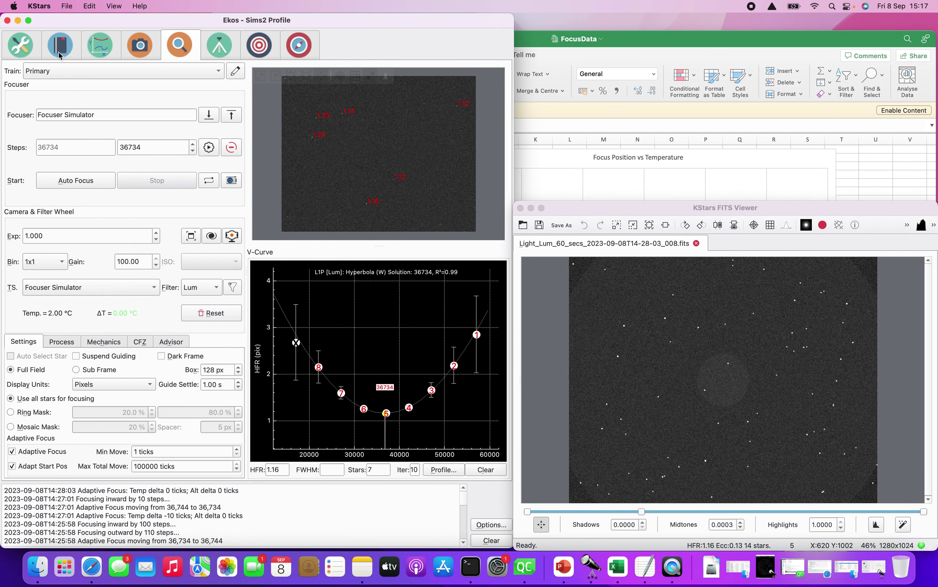
click(28, 50)
click(359, 91)
drag(305, 155, 506, 147)
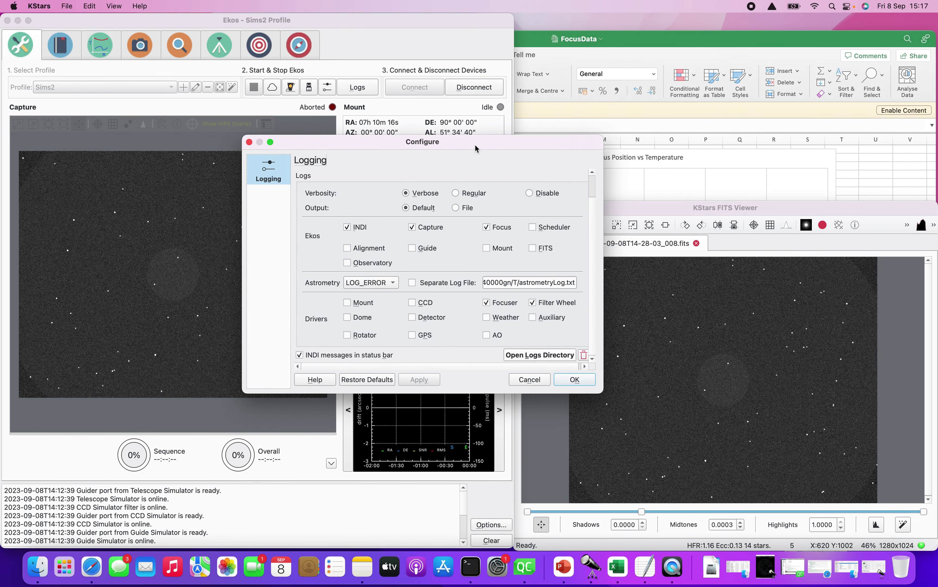
click(552, 355)
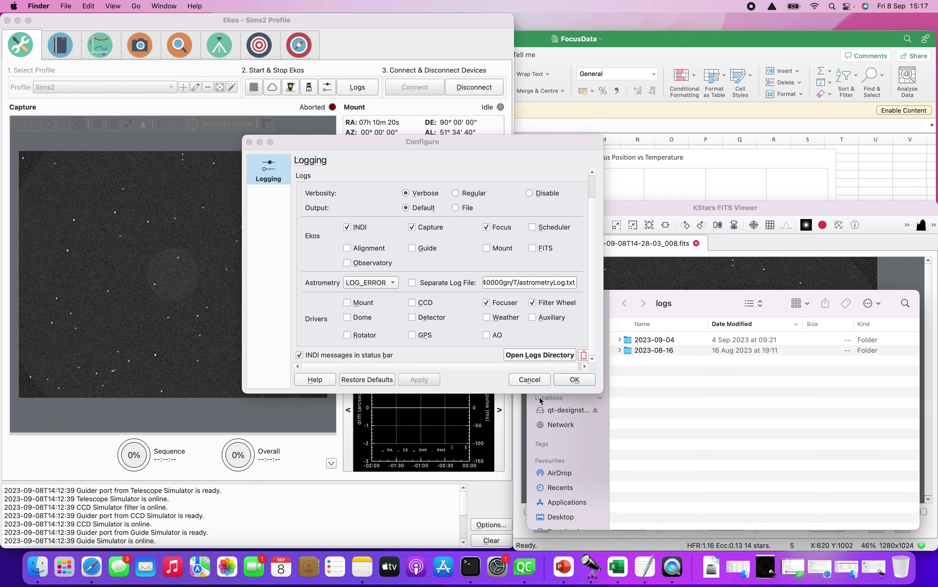
click(530, 379)
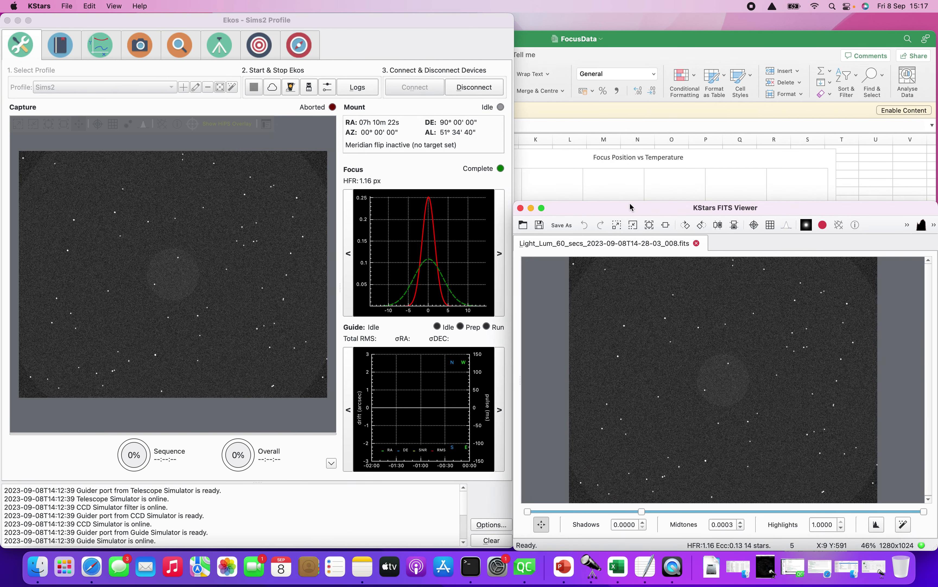
Step: Minimise the FITS Viewer, move the logs folder window clear and go up to the enclosing kstars folder
click(531, 207)
drag(628, 294, 599, 186)
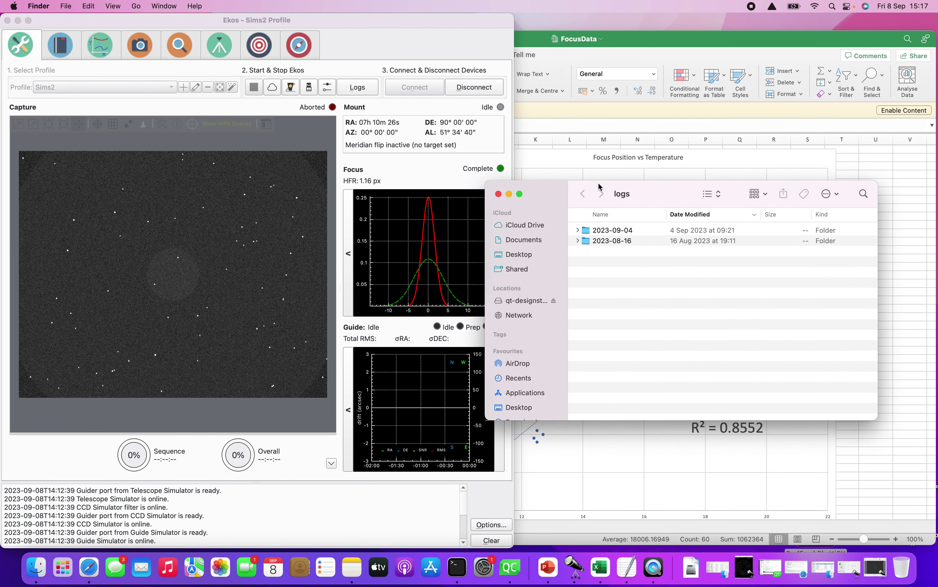
click(620, 194)
click(629, 197)
click(632, 205)
Step: Locate the focuslogs folder within kstars and browse its autofocus logs down to the most recent files
scroll(616, 283, down, 5)
scroll(616, 283, up, 10)
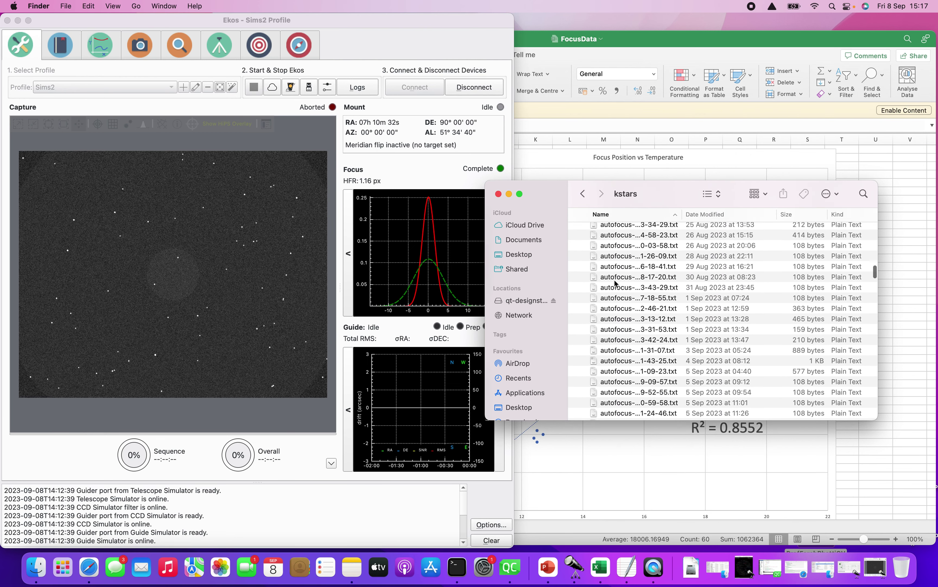
scroll(616, 284, down, 3)
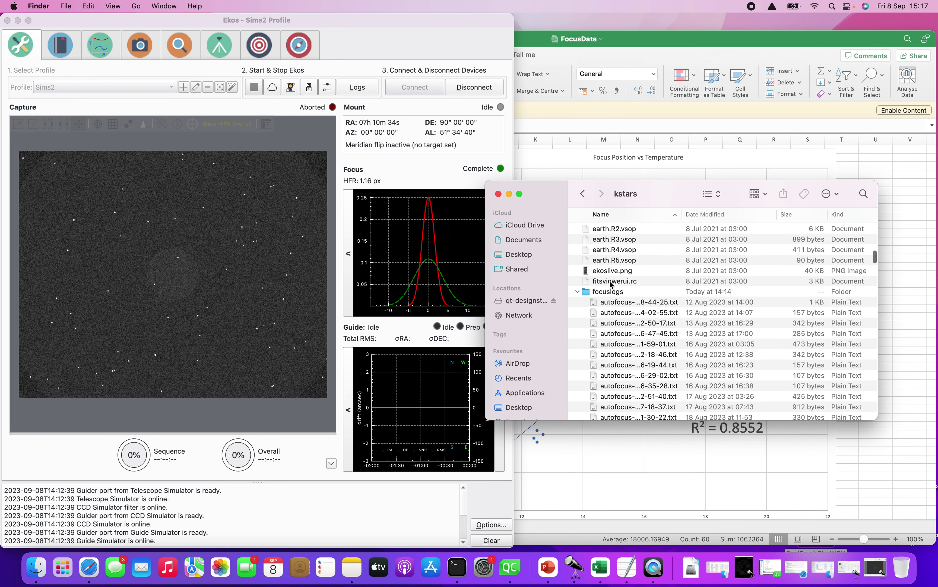
click(601, 294)
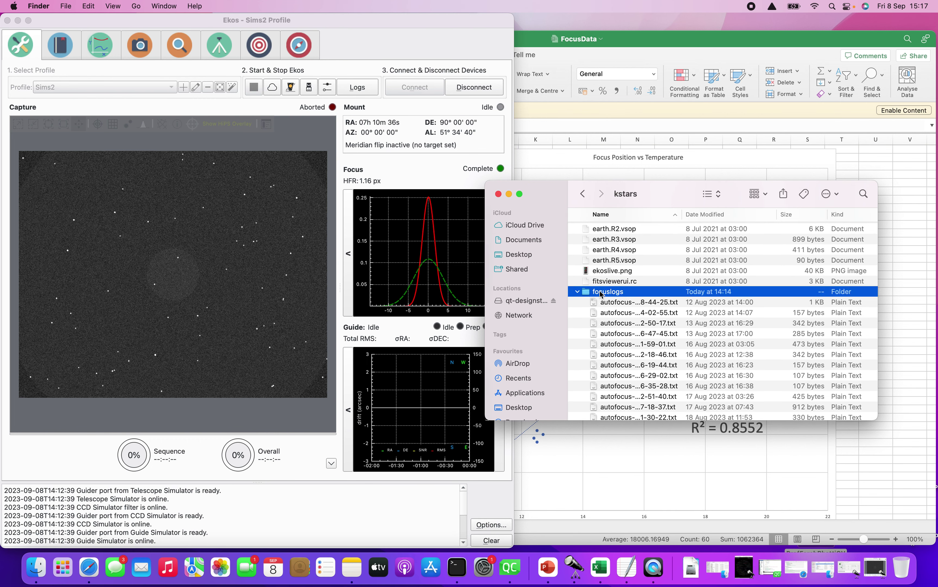
scroll(605, 294, down, 10)
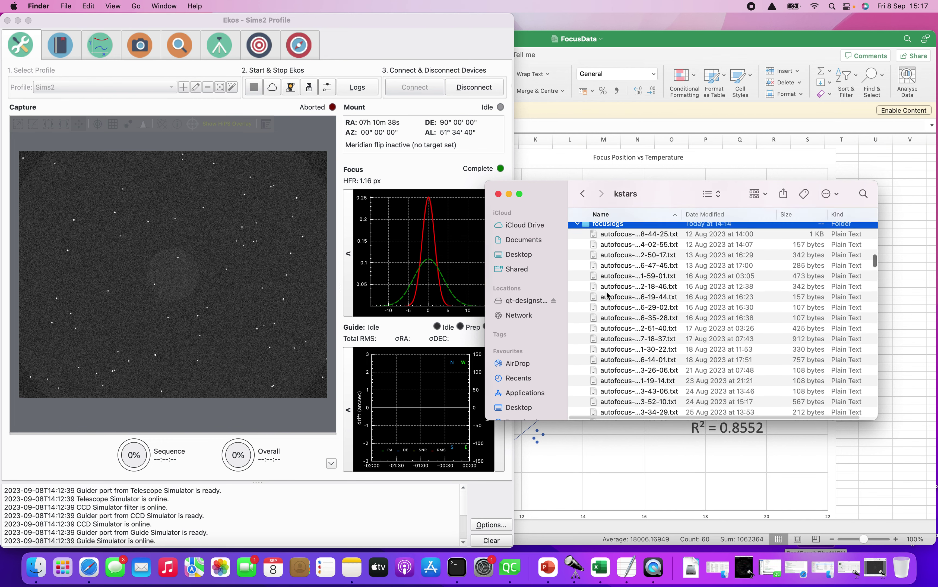
scroll(605, 294, down, 10)
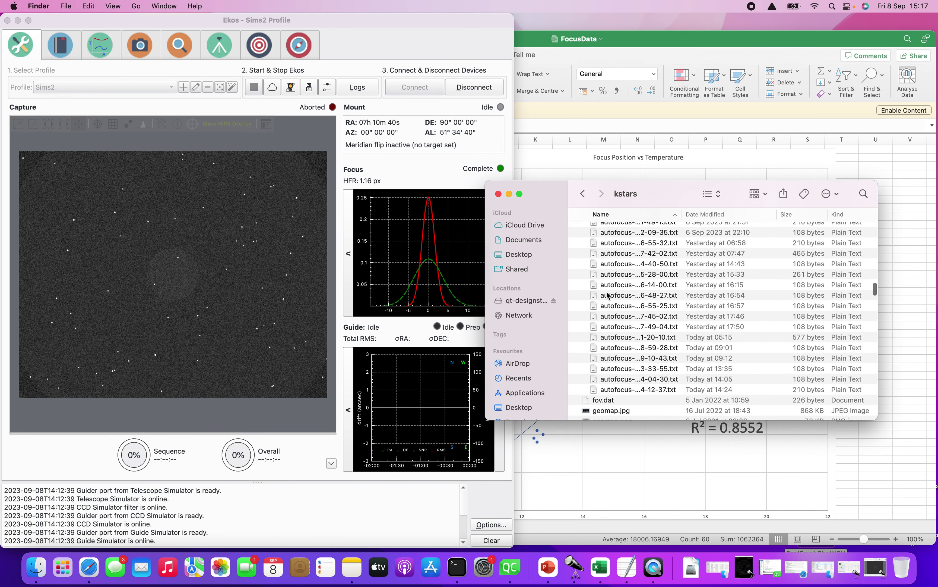
Step: Widen the Name column to show full file names and open autofocus-2023-09-08T14-12-37.txt with TextEdit
drag(682, 214, 741, 213)
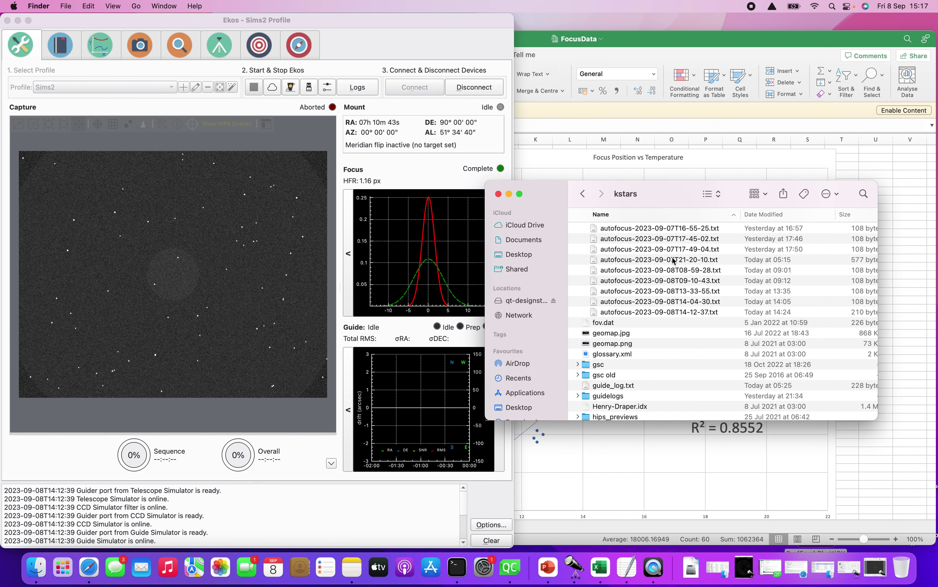
click(641, 313)
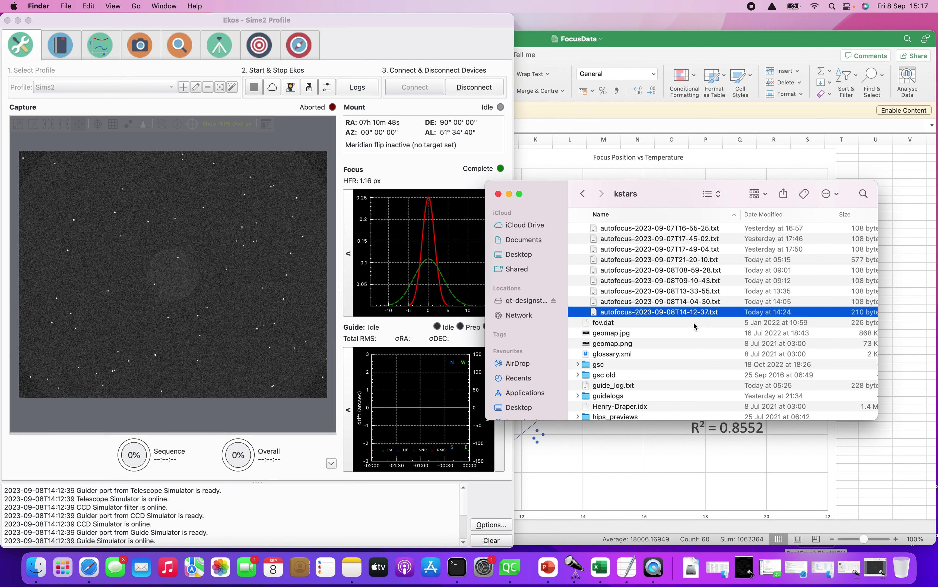
right_click(649, 314)
mouse_move(659, 329)
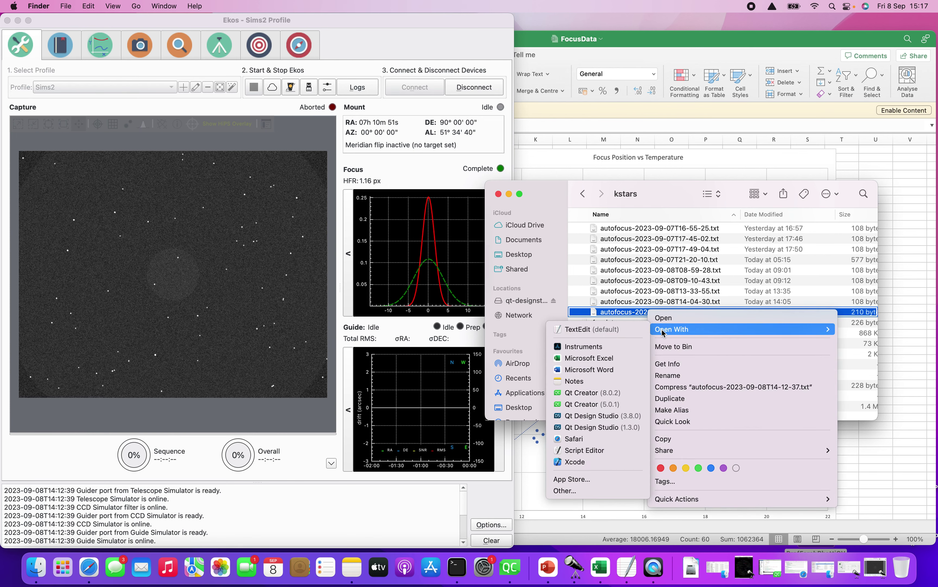
click(617, 330)
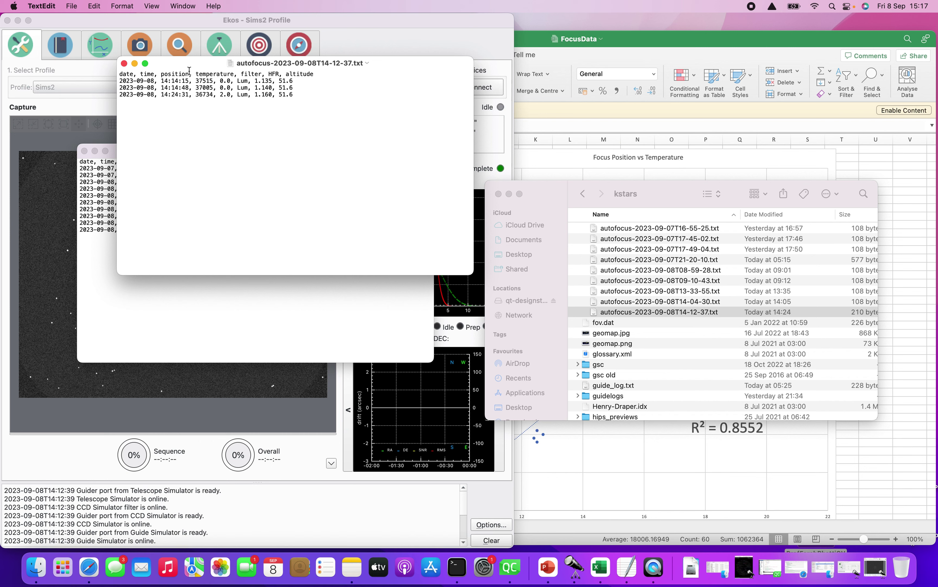
Step: Read the two open autofocus logs, closing autofocus-2023-09-08T14-12-37.txt and minimising autofocus-2023-09-07T21-20-10.txt
drag(186, 63, 217, 213)
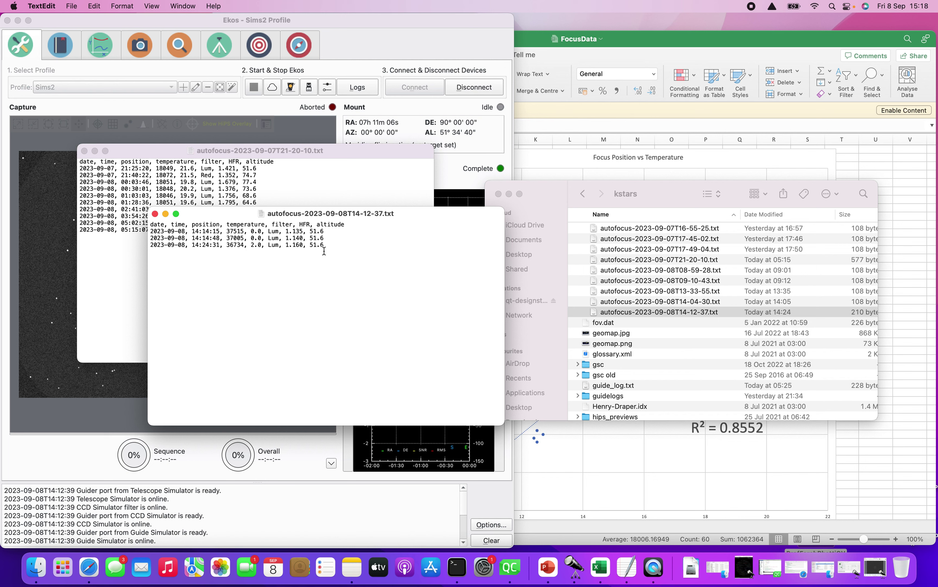
click(155, 214)
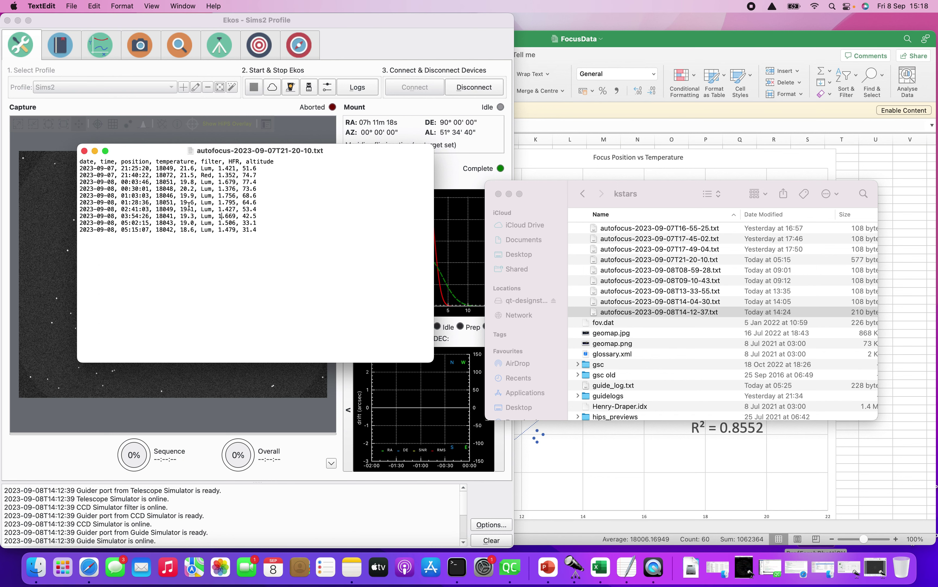
click(94, 150)
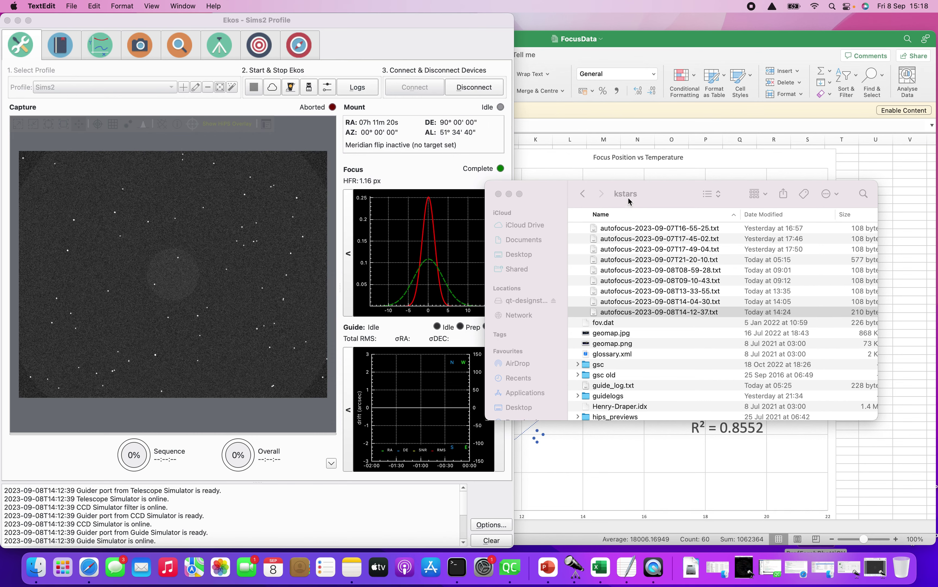
Step: Return to the FocusData workbook in Excel, review the collected records through the last row and select cell A1
click(605, 41)
scroll(321, 320, down, 10)
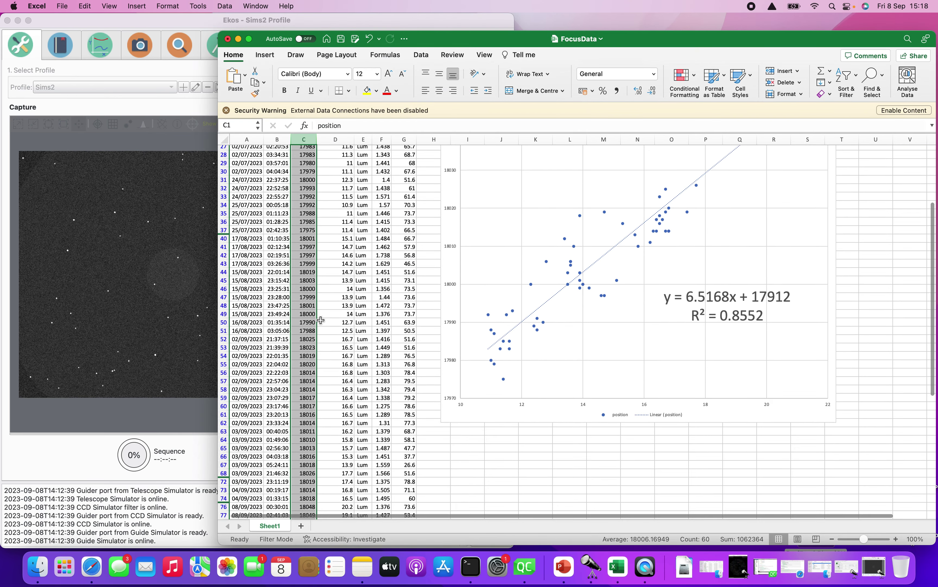
scroll(320, 319, up, 1)
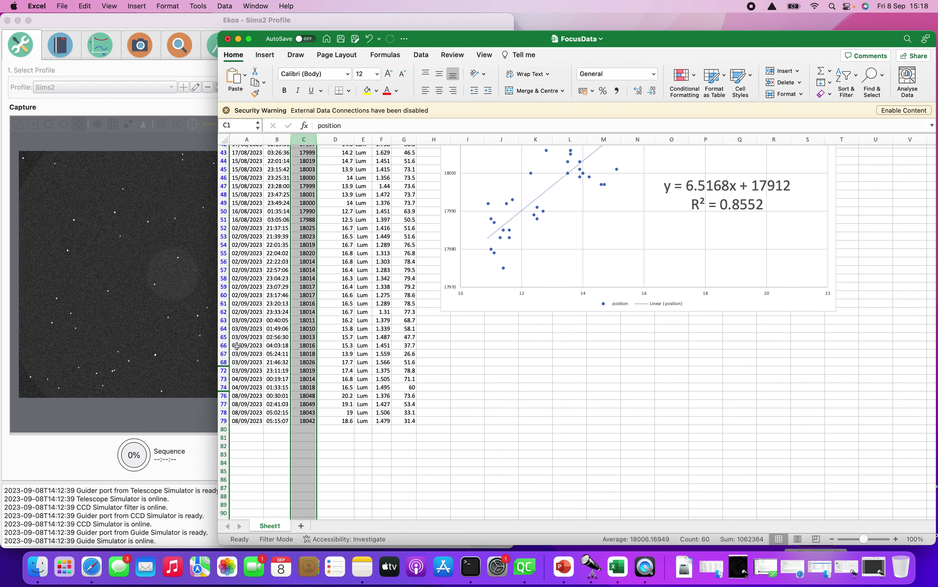
scroll(398, 398, up, 7)
scroll(397, 398, up, 10)
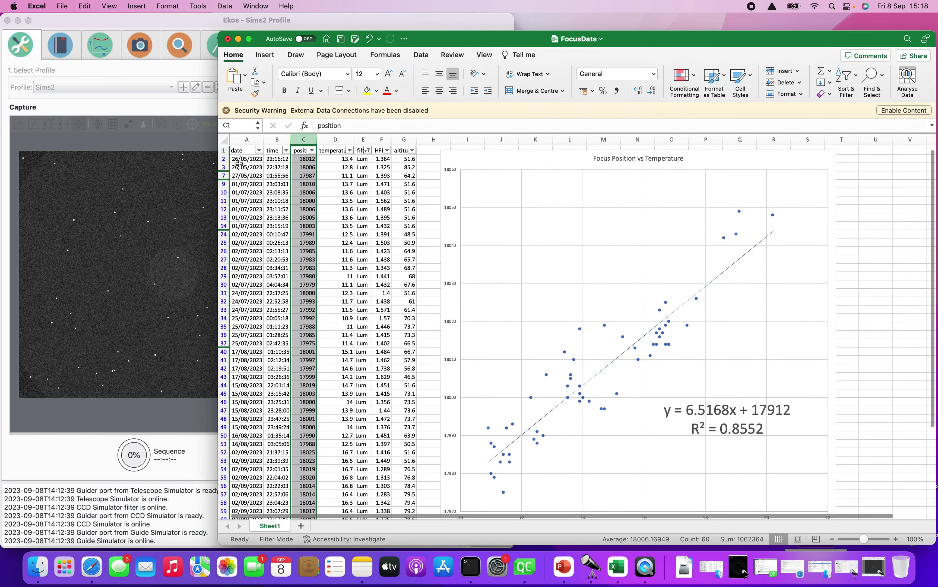
click(240, 150)
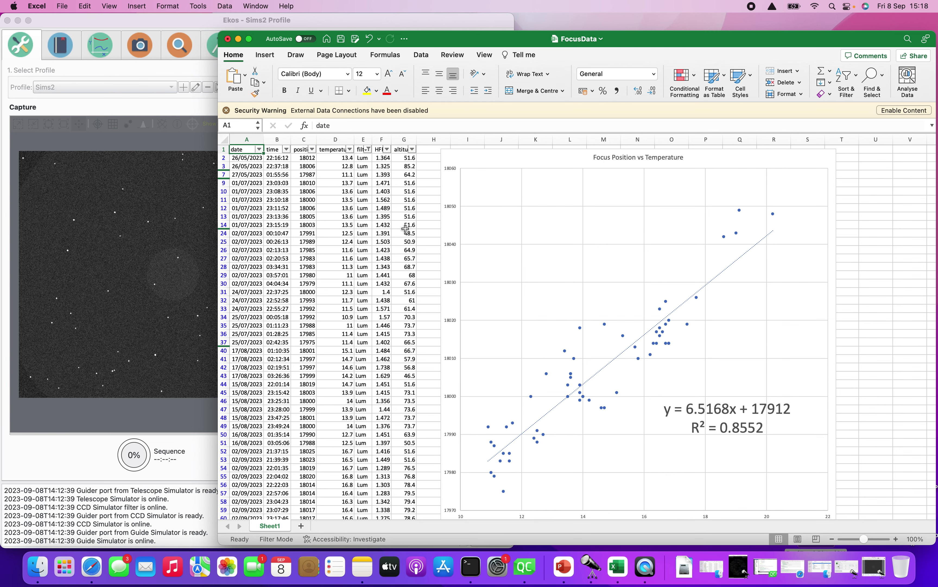
Step: Examine the FocusData records down to the last row and the Focus Position vs Temperature chart with its trendline
scroll(347, 340, down, 10)
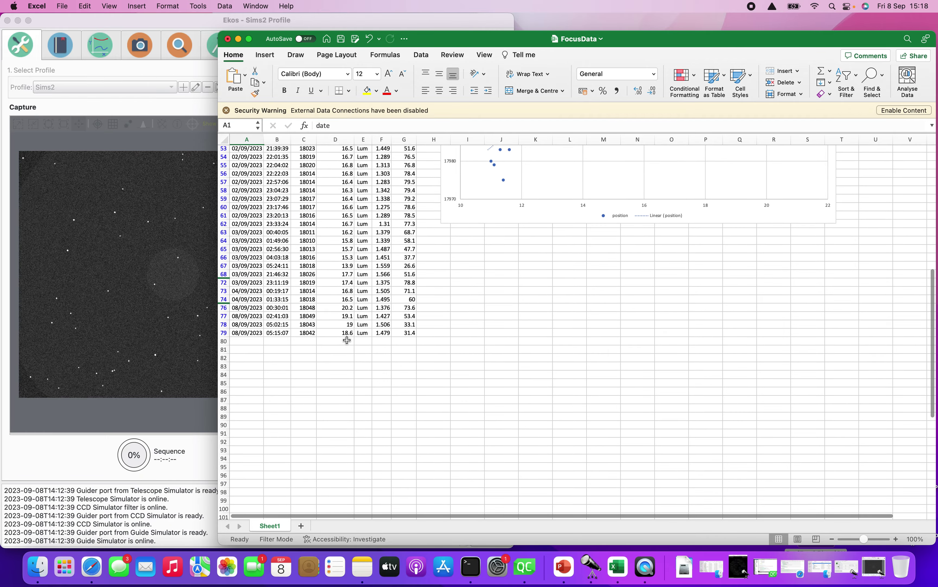
scroll(344, 324, up, 5)
scroll(344, 326, up, 7)
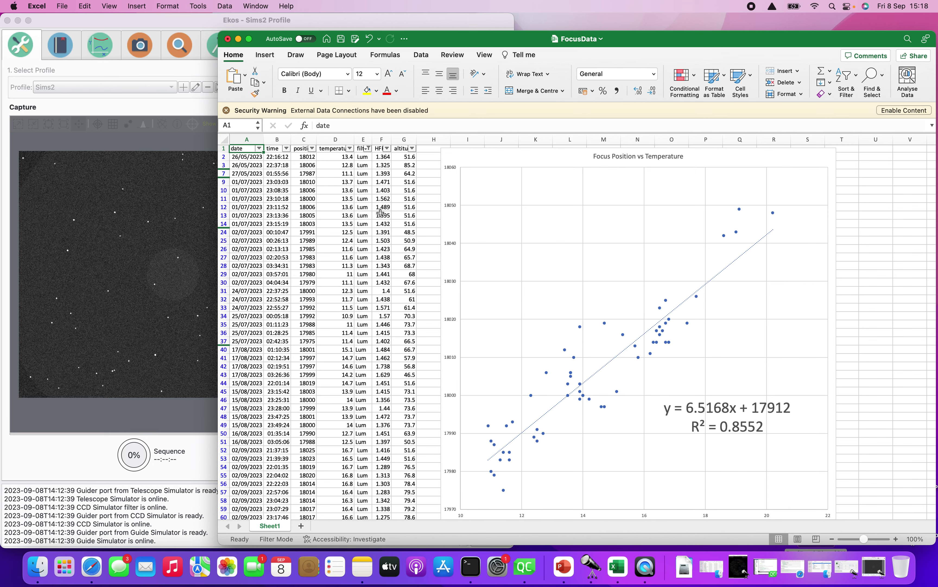
scroll(374, 327, up, 1)
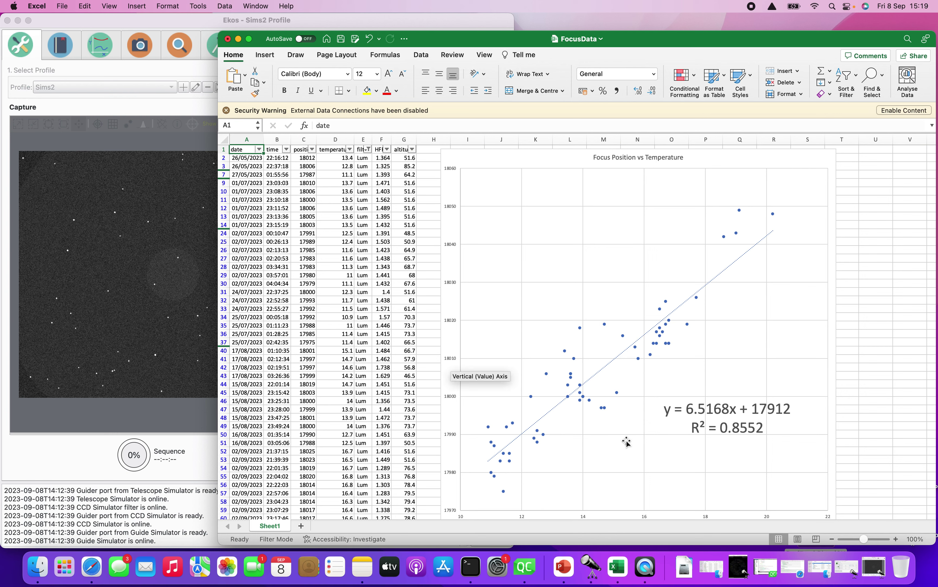
scroll(618, 390, down, 3)
scroll(618, 389, down, 2)
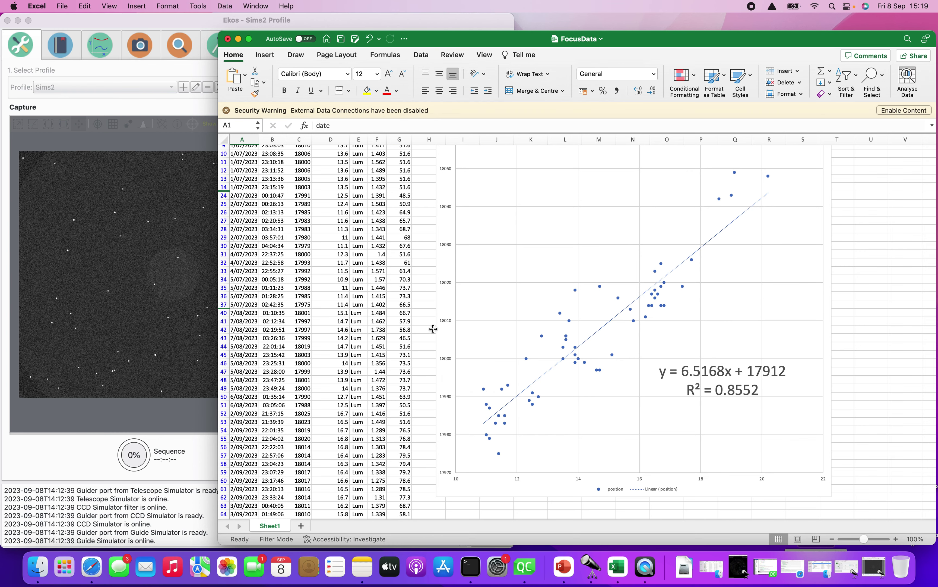
scroll(497, 315, up, 2)
scroll(497, 315, up, 1)
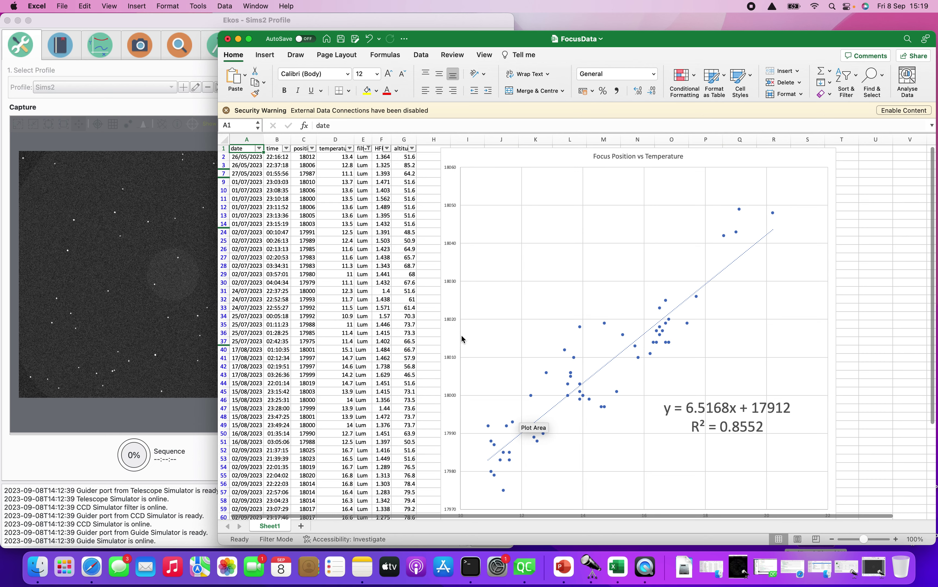
scroll(516, 362, down, 3)
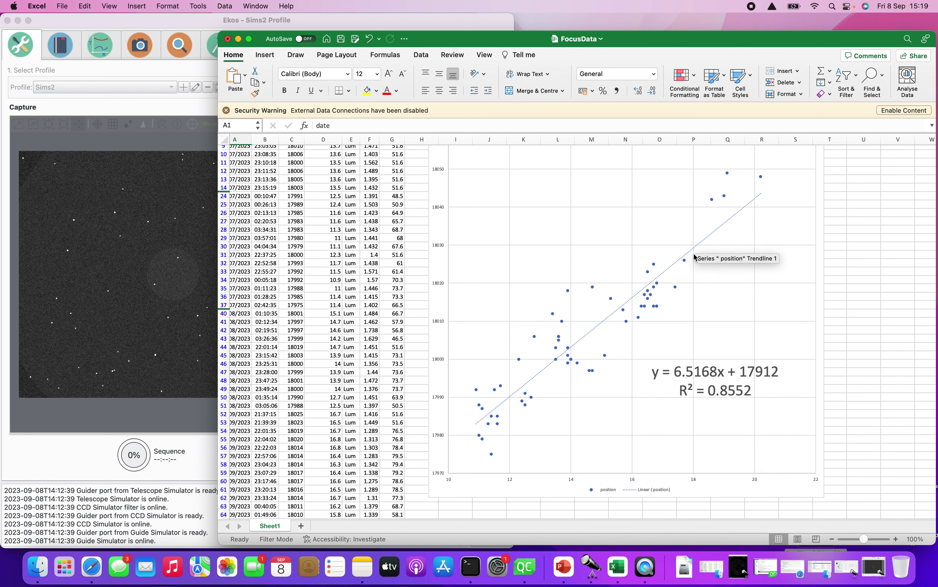
Step: Try the Exponential, Logarithmic and Polynomial fits on the chart's trendline, restore the Linear fit and close the formatting options
double_click(613, 317)
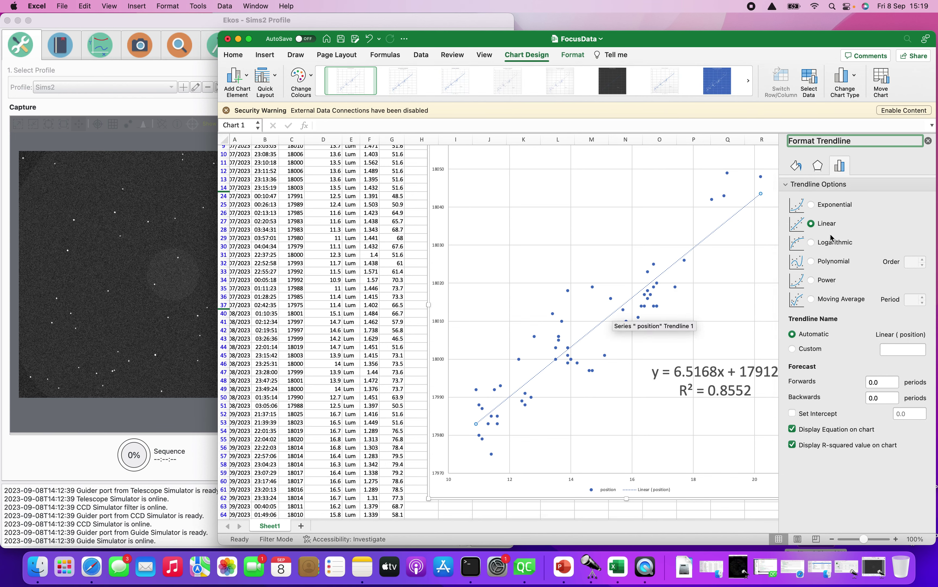
click(829, 206)
click(833, 245)
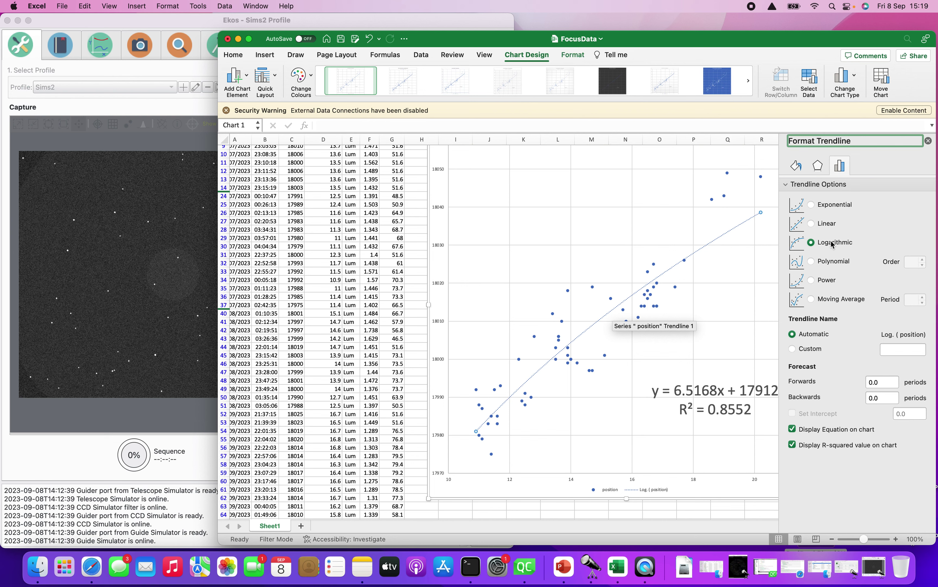
click(835, 266)
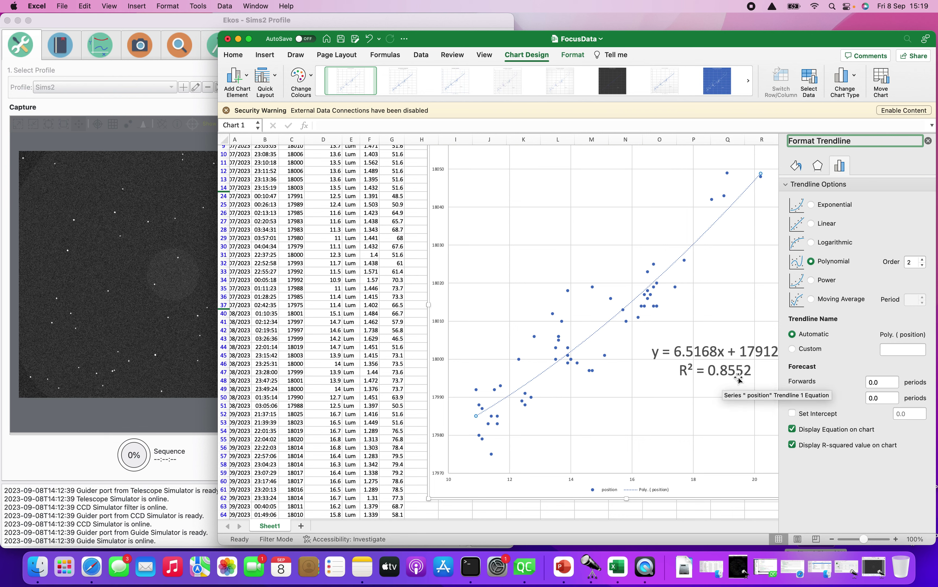
click(825, 224)
click(715, 443)
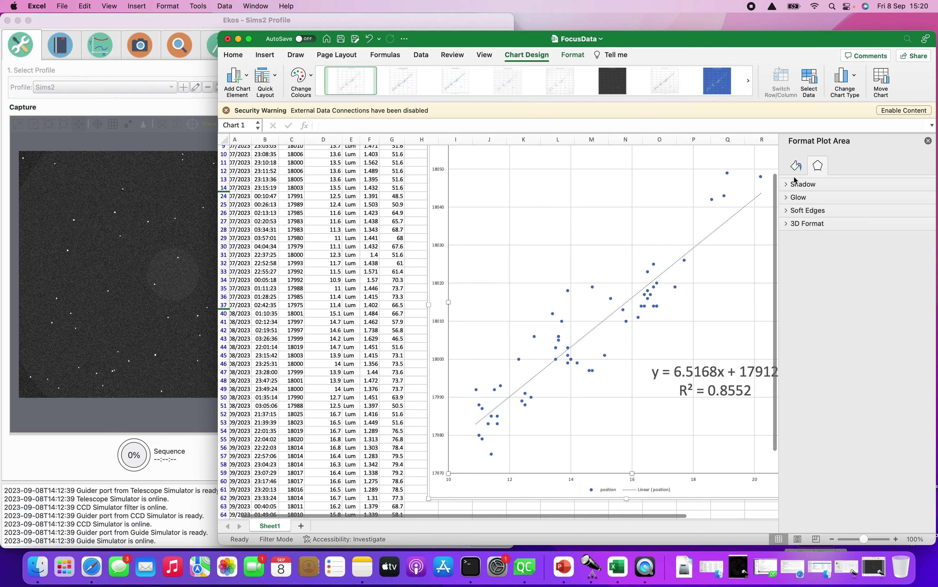
click(929, 140)
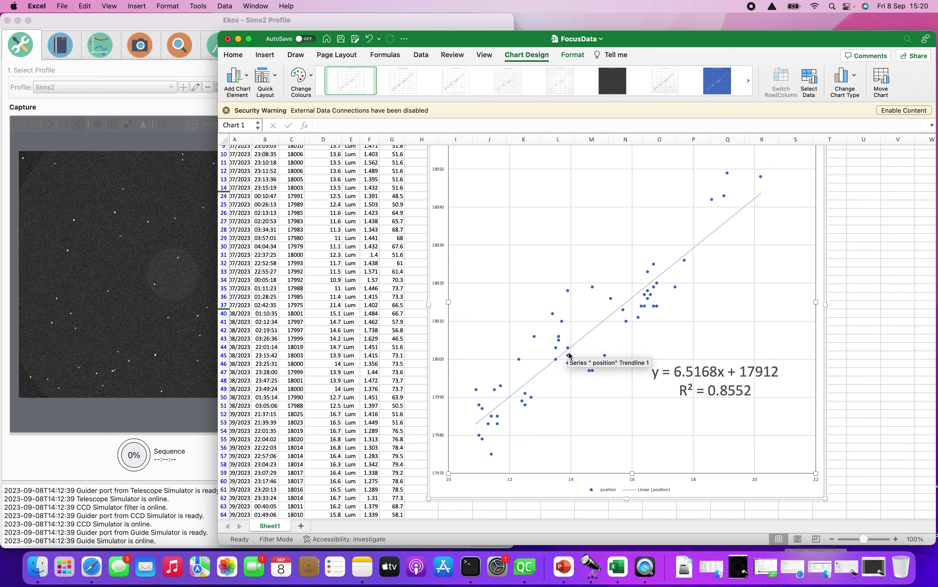
Step: Inspect individual data points, the linear trendline and its equation label on the Focus Position vs Temperature chart
mouse_move(569, 355)
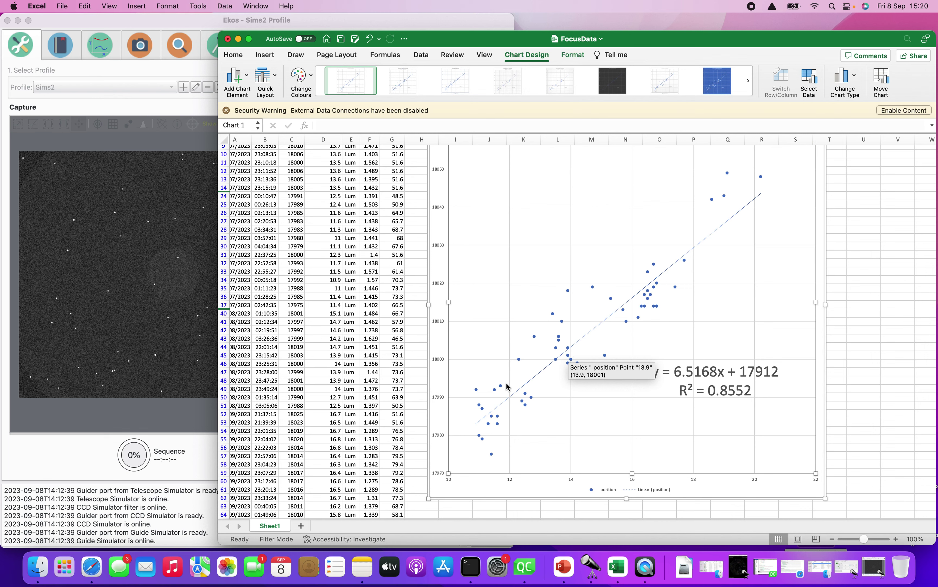
mouse_move(488, 426)
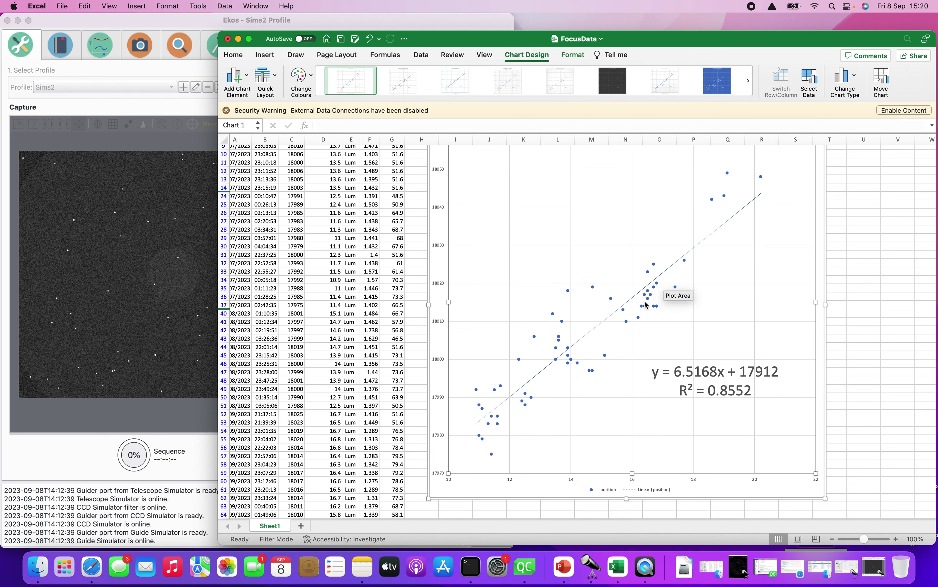
mouse_move(645, 305)
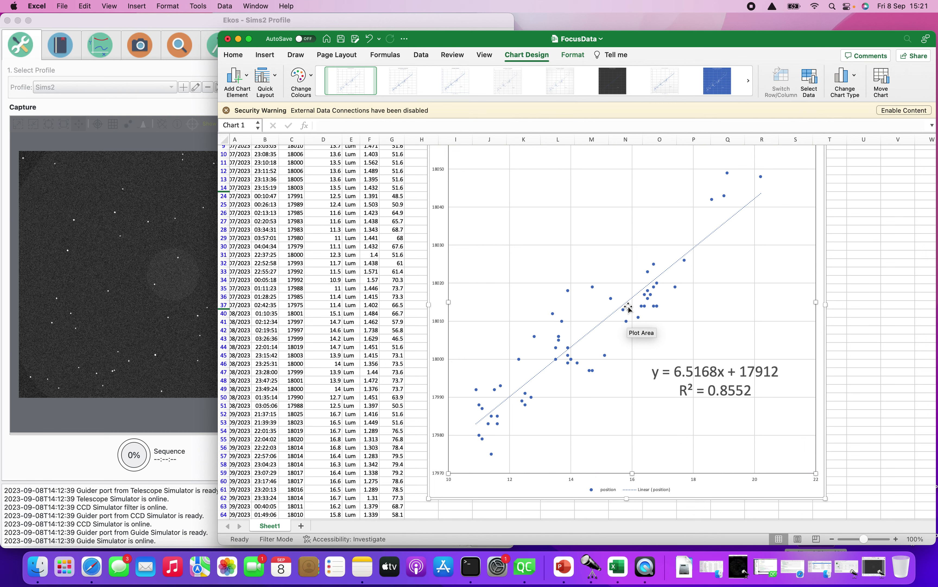
click(687, 379)
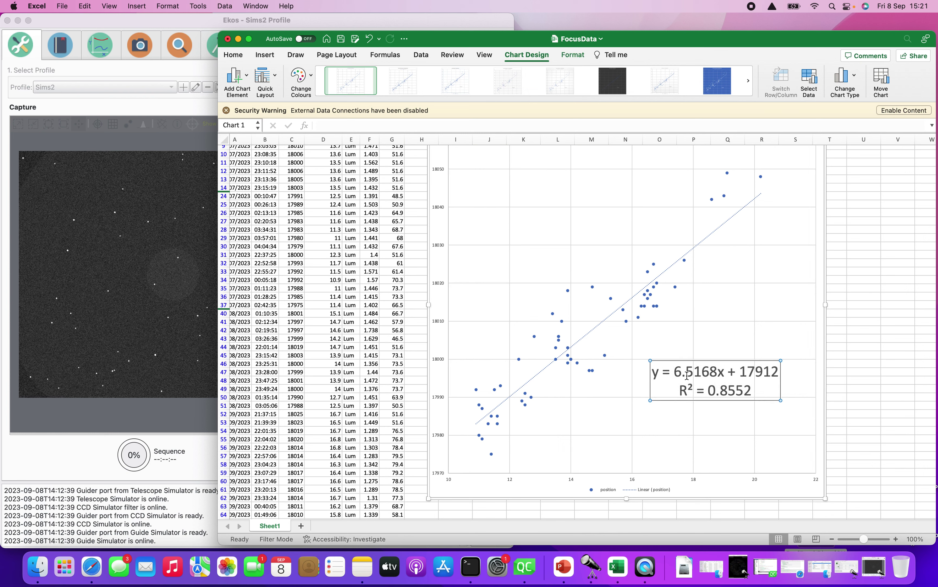
click(659, 418)
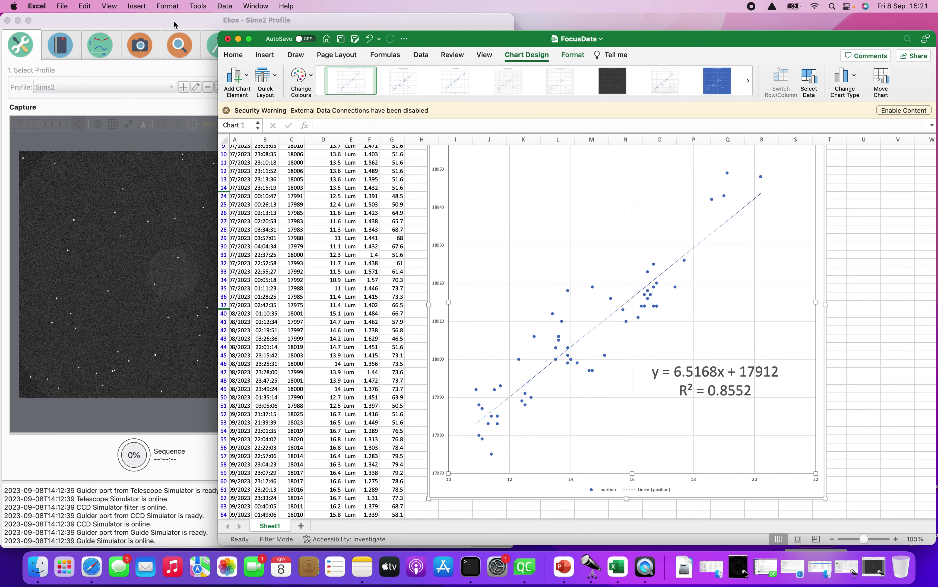
Step: Switch to Ekos, open the filter settings from the Focus module and move the Filter Settings window clear of the main window
click(185, 22)
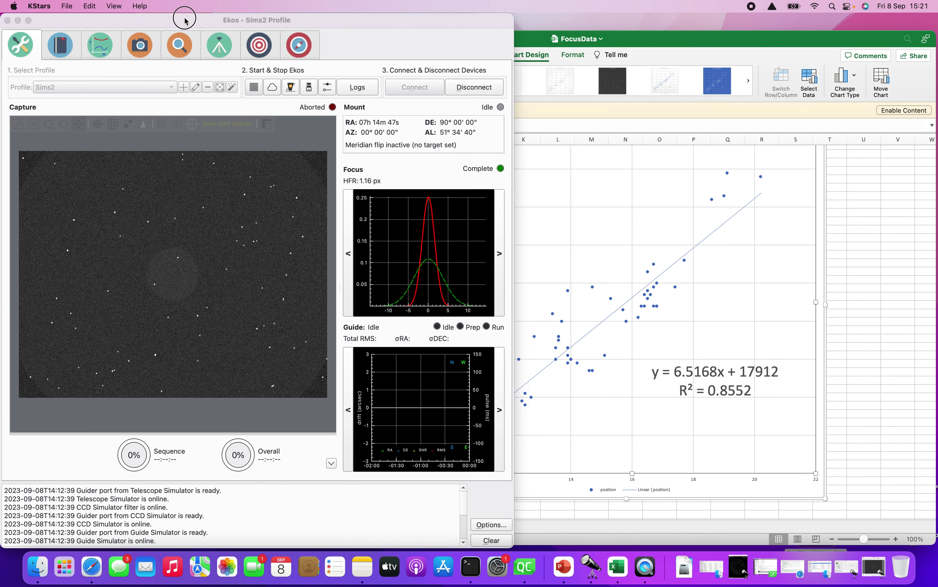
click(184, 47)
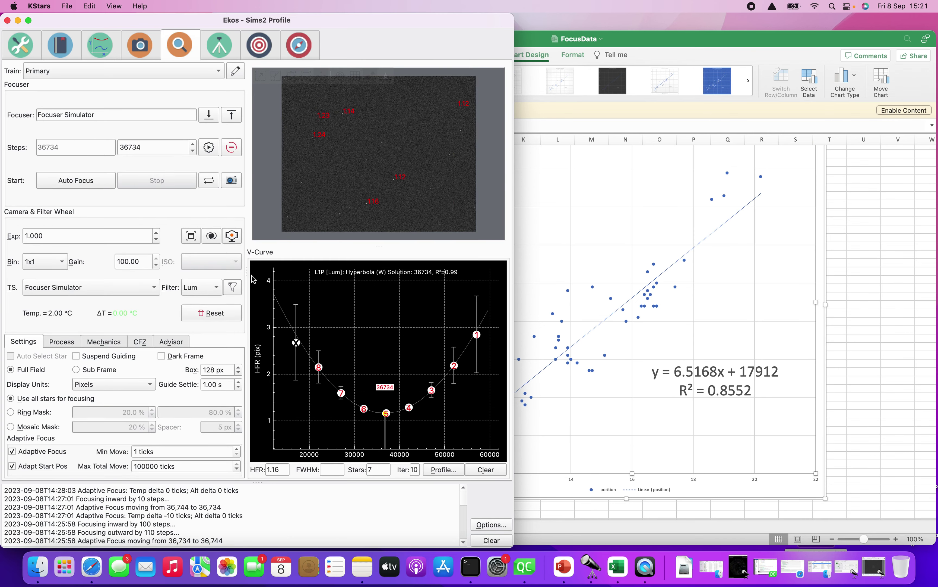
click(235, 288)
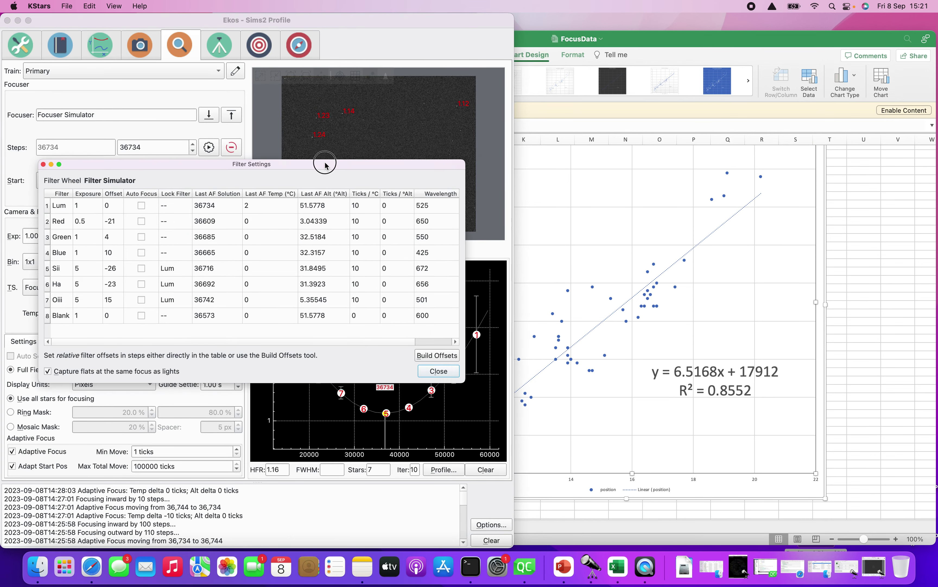
drag(325, 164, 570, 180)
Step: Set the Lum filter's Ticks / °C to 6.5 in the Filter Settings table
double_click(602, 221)
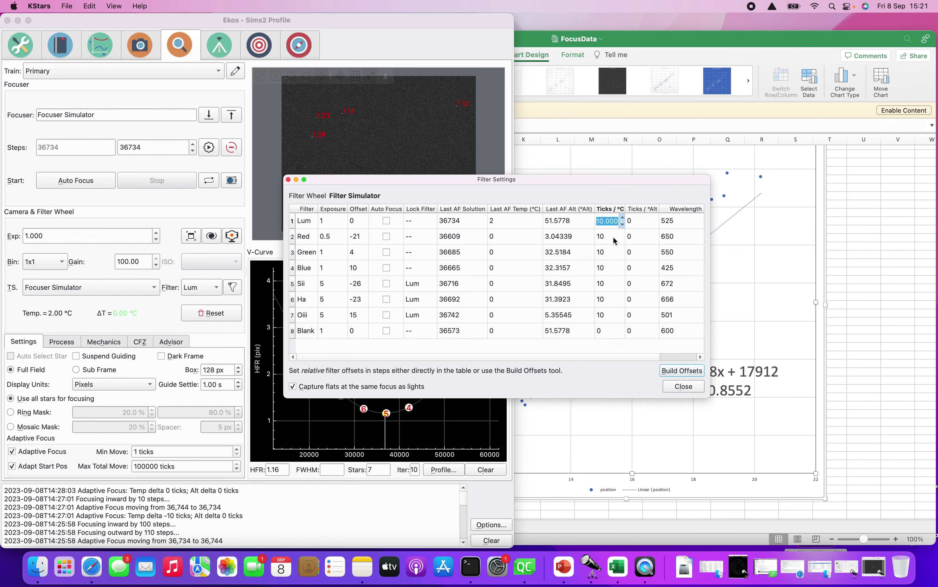
text(6.5)
key(Tab)
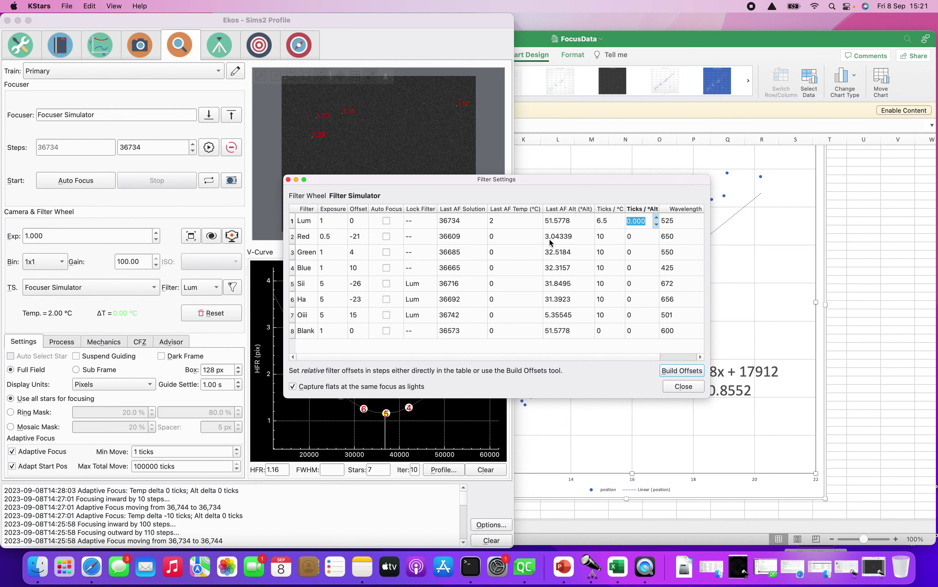
click(607, 236)
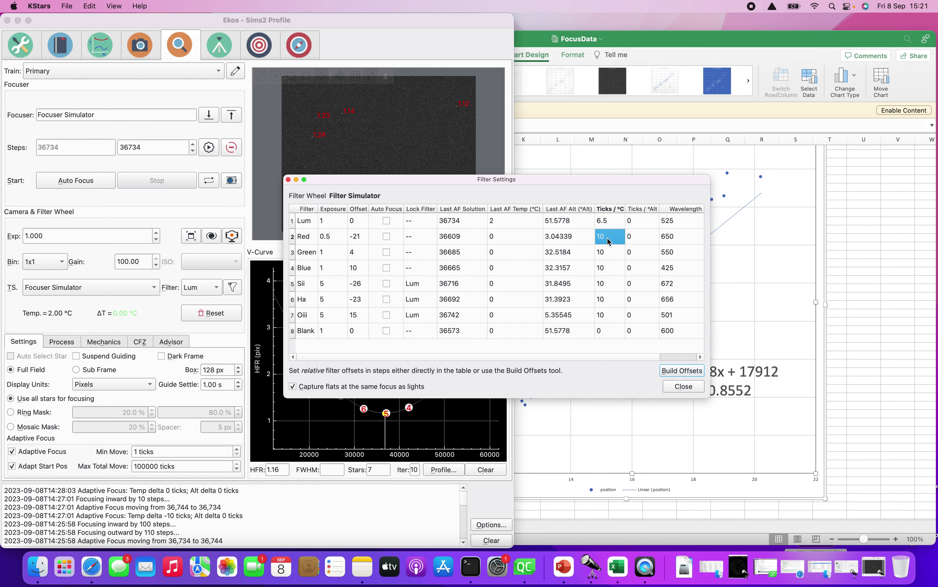
click(608, 222)
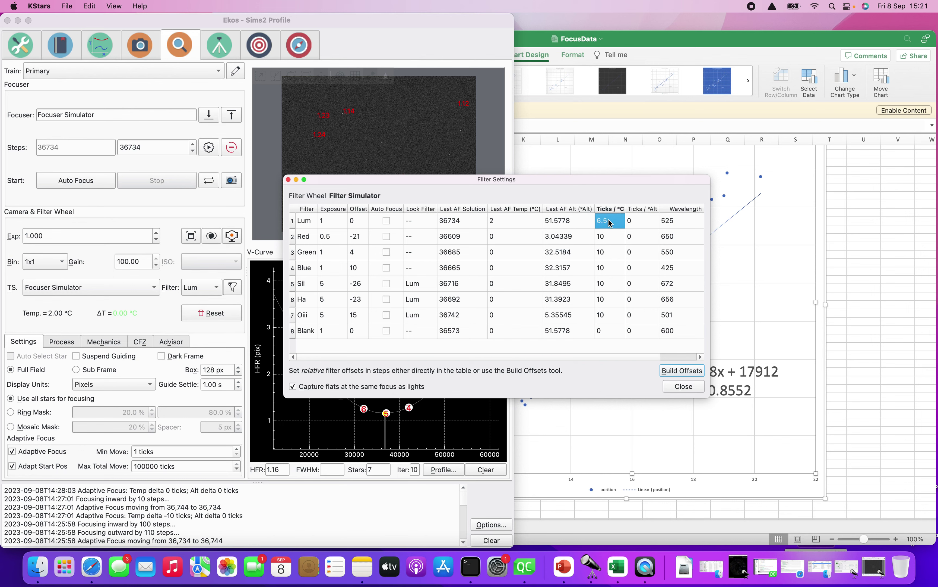
Step: Set the Lum filter's Ticks / °C back to 10 and select that cell
click(607, 259)
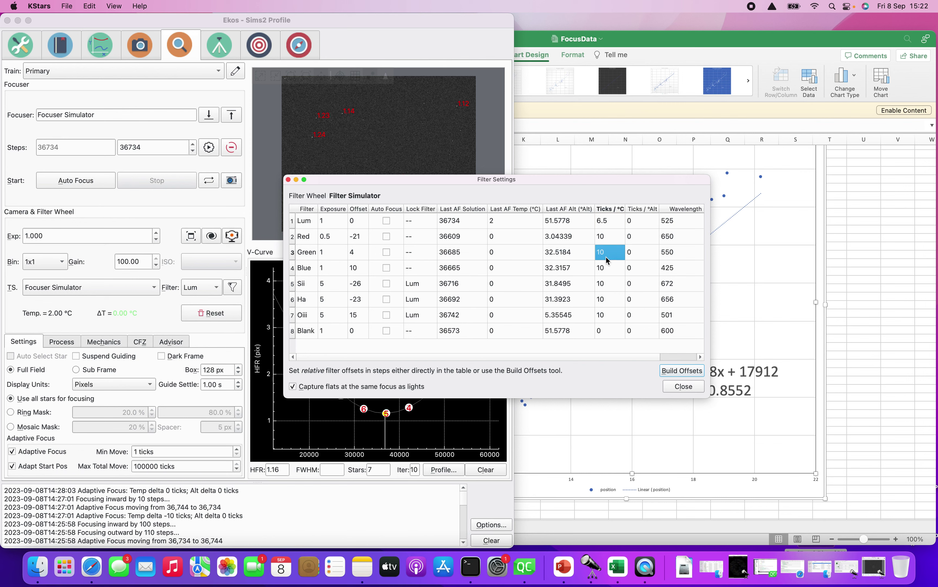
double_click(606, 220)
text(10)
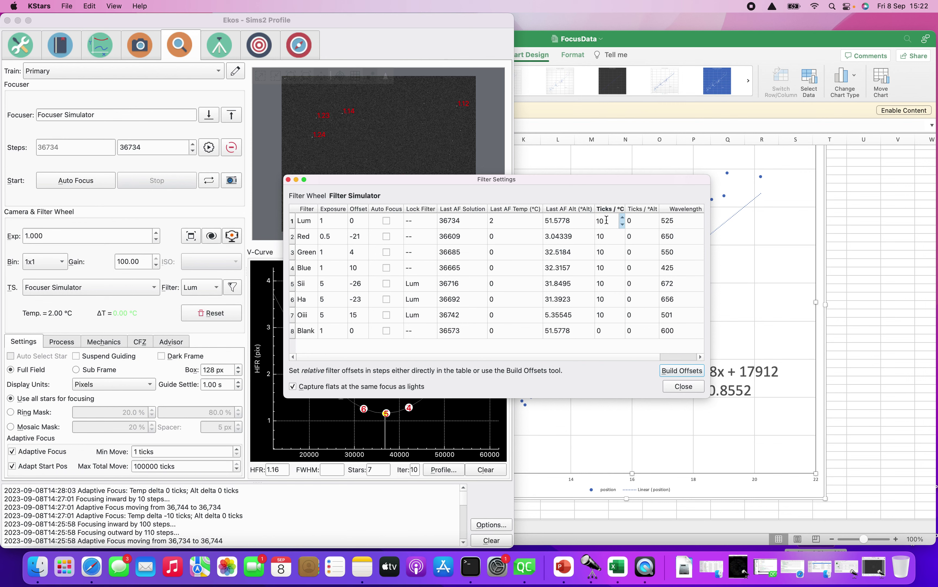
click(607, 245)
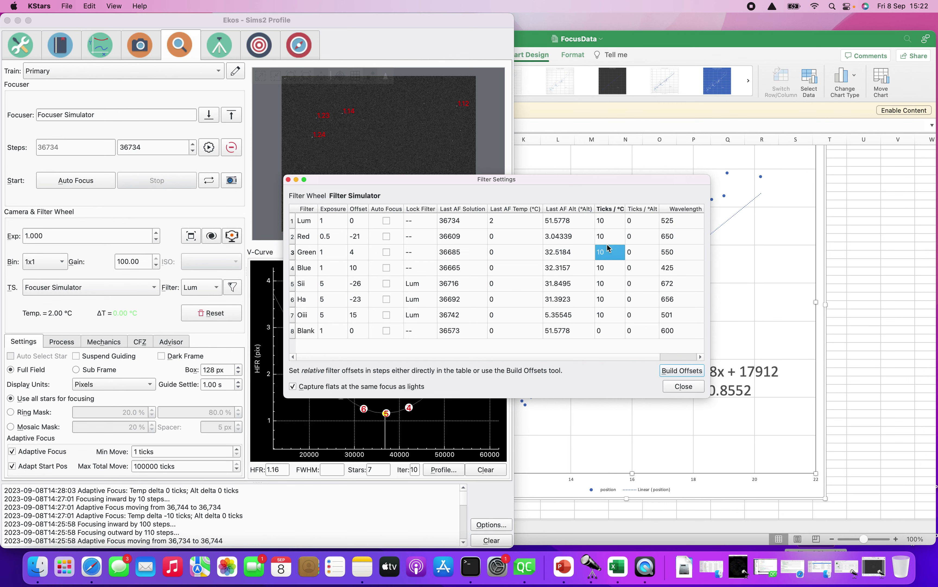
click(603, 222)
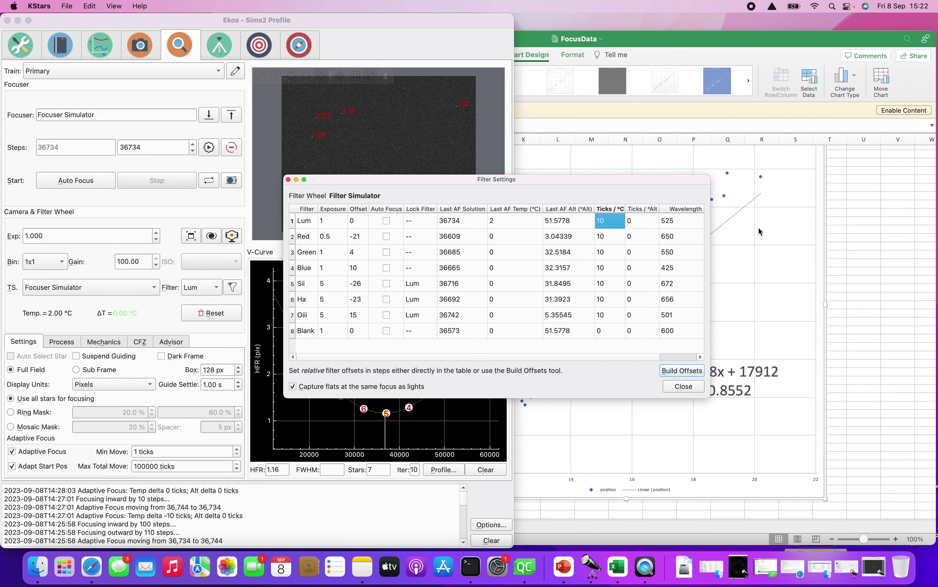
Step: Compare the FocusData records and chart in Excel with the Ticks / °C values in the Ekos filter settings, finishing in Excel
click(874, 198)
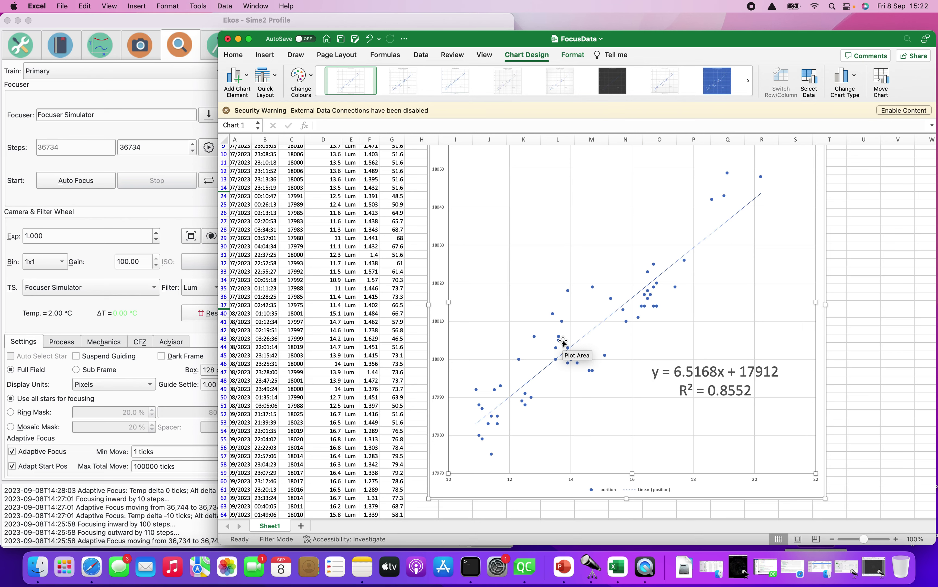
scroll(353, 268, up, 3)
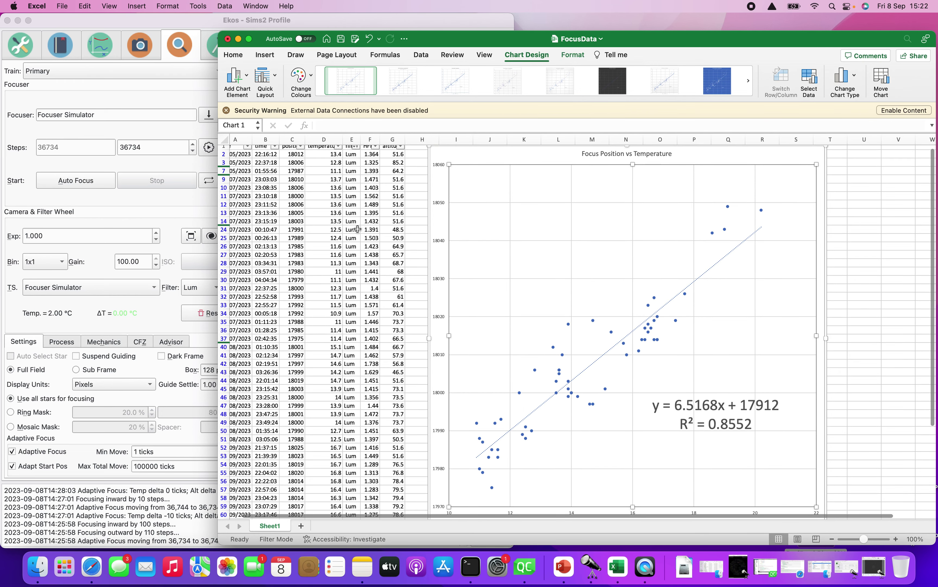
scroll(355, 198, up, 1)
scroll(356, 198, left, 1)
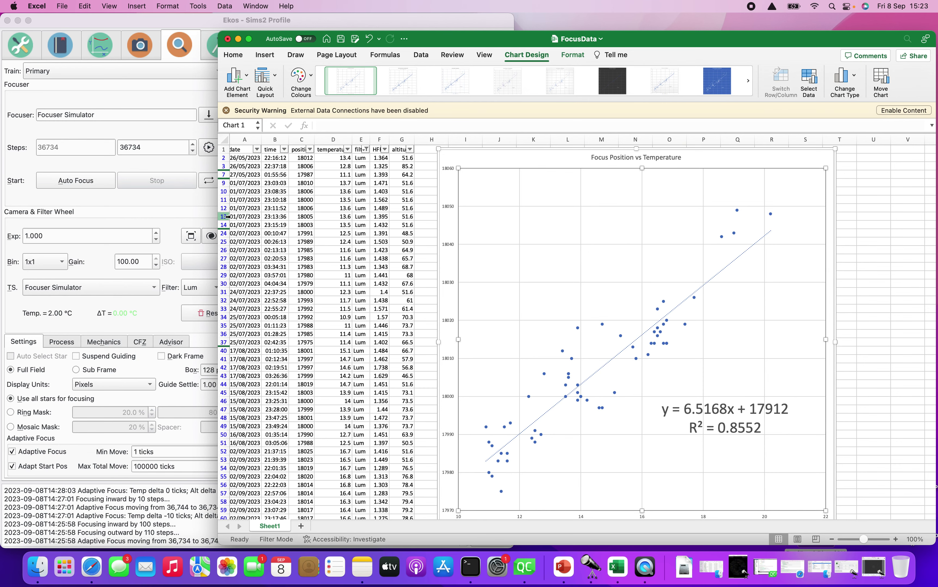
click(194, 216)
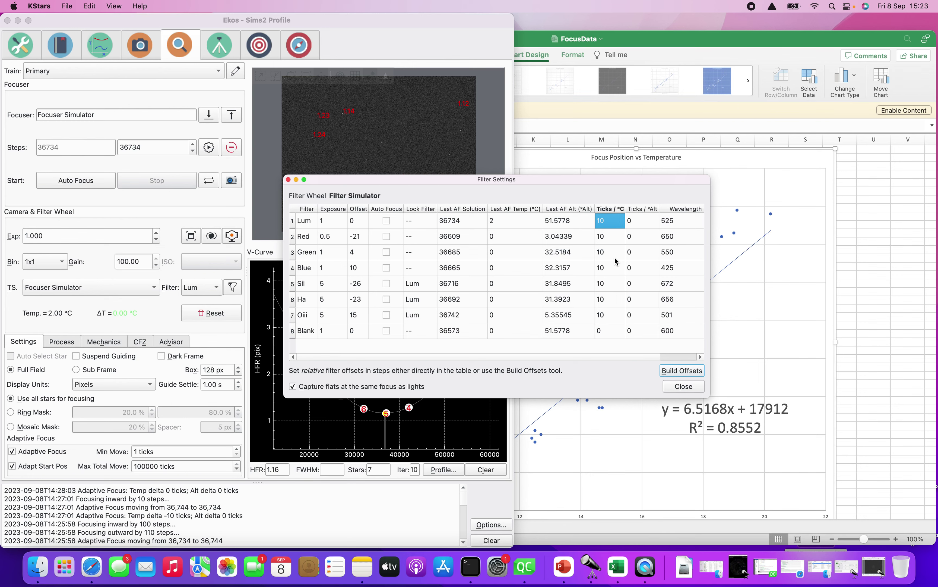
click(739, 327)
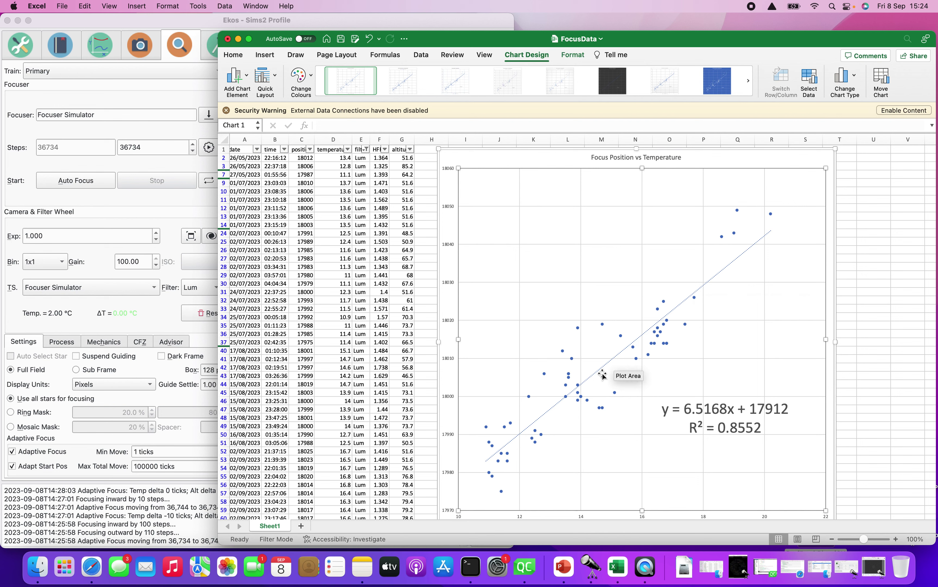
Step: Return to the Ekos Filter Settings window and close it
click(168, 23)
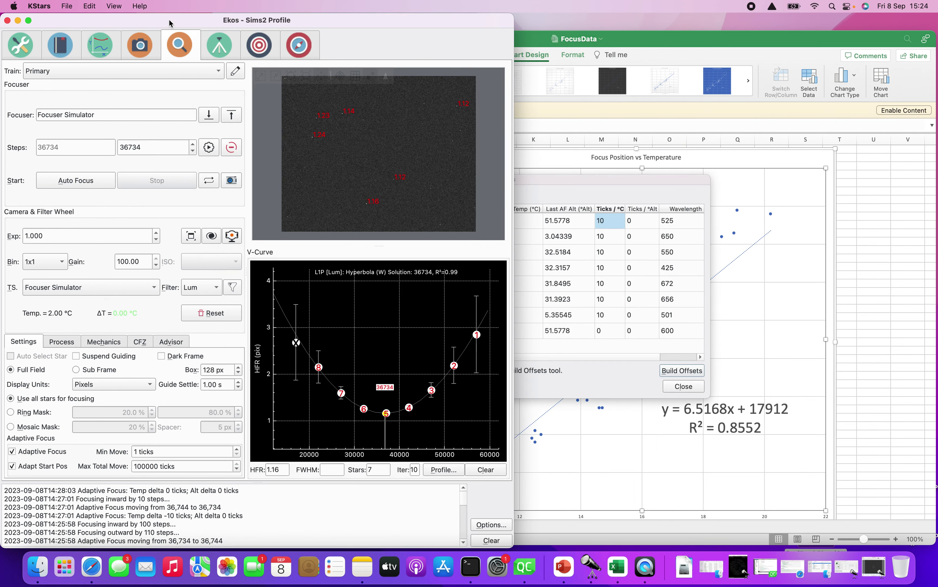
click(553, 184)
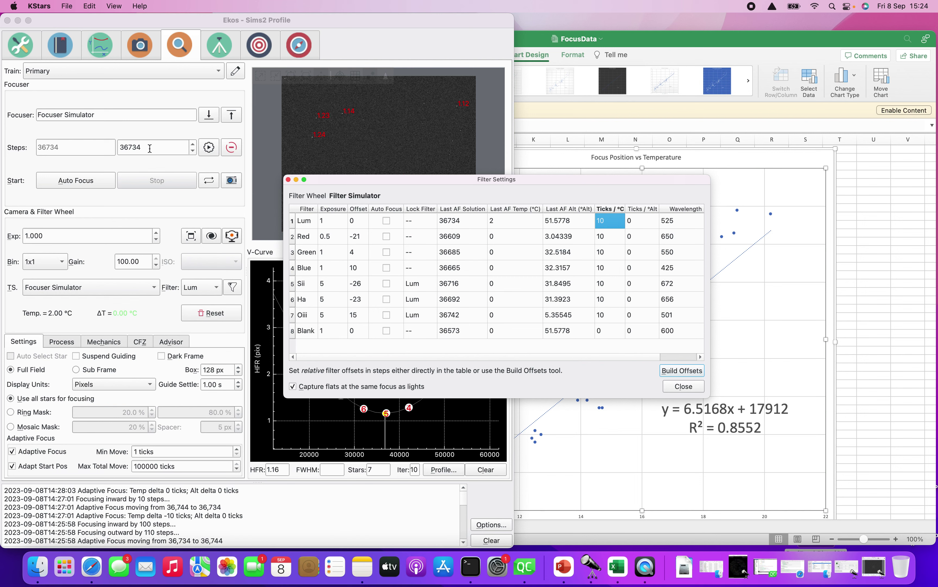
click(687, 388)
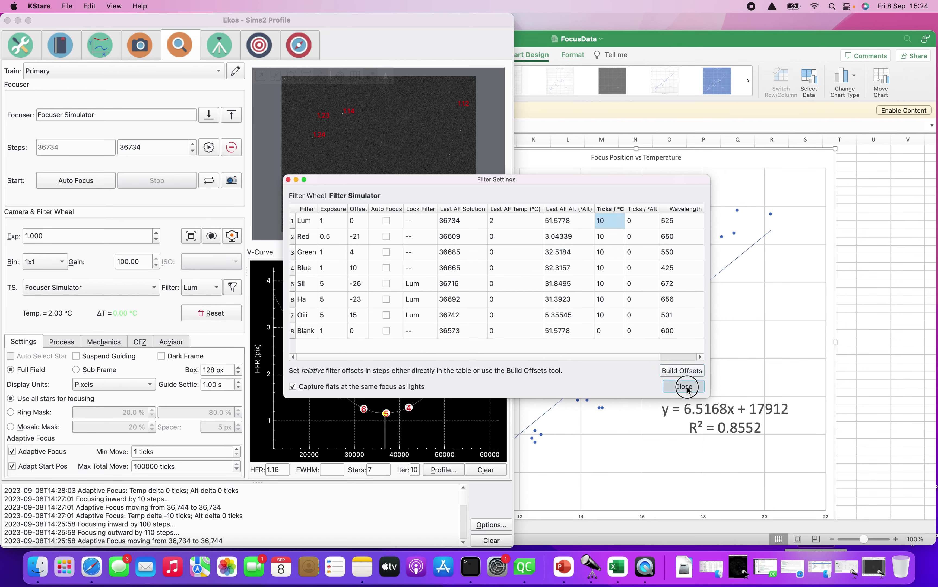
Step: Reset the status of all jobs in the Capture module's sequence queue and confirm the reset
click(139, 50)
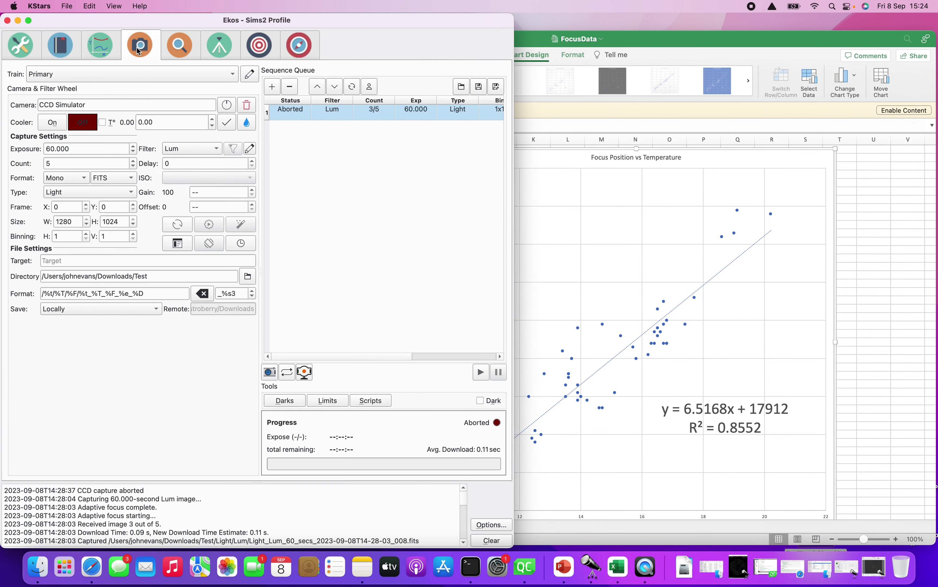
click(352, 86)
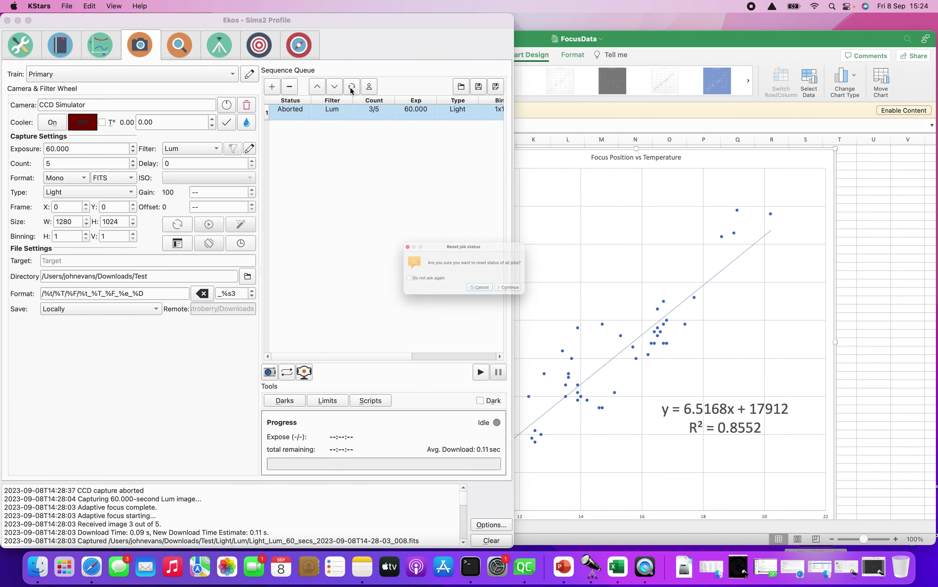
click(533, 297)
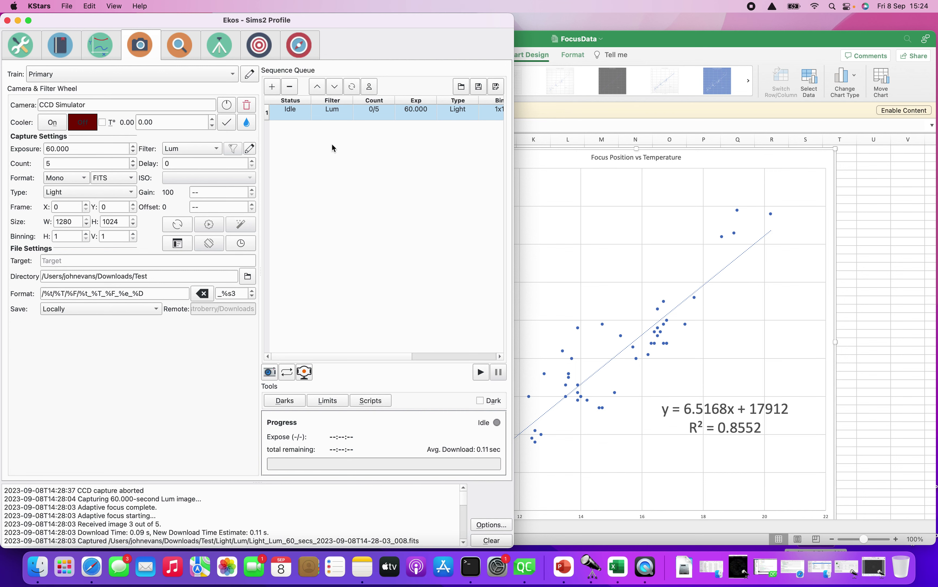
Step: Review the Adaptive Focus settings in the Focus module, and start the Lum sequence in the Capture module
click(180, 43)
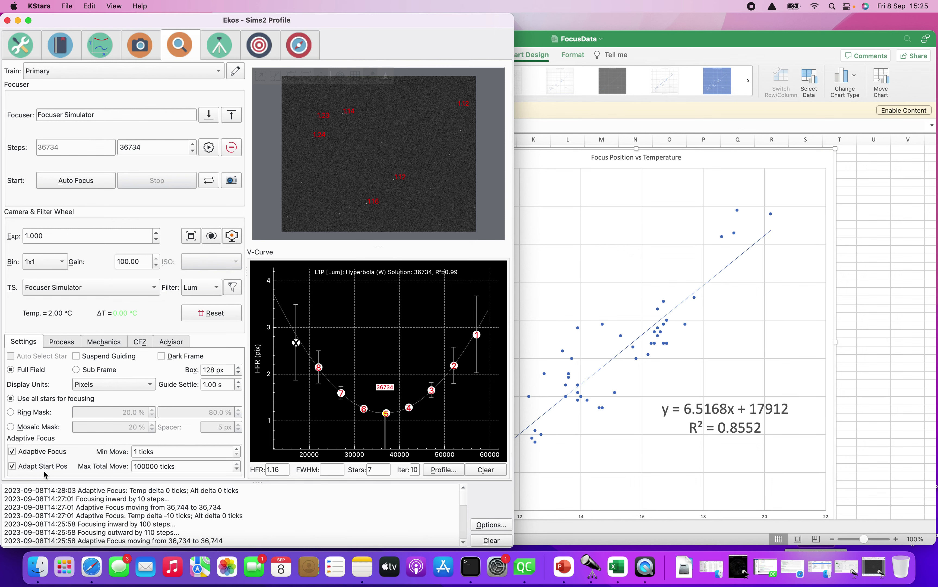
click(145, 49)
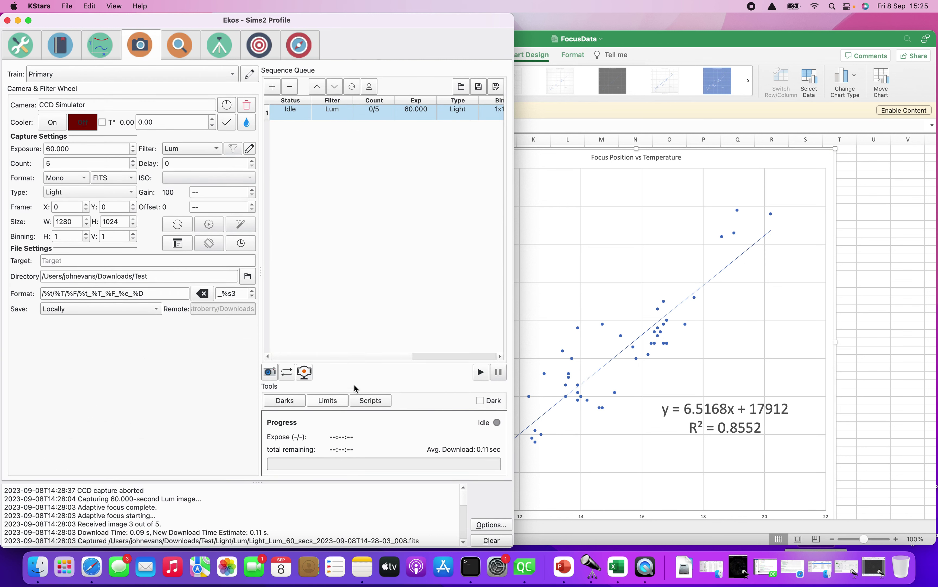
click(481, 372)
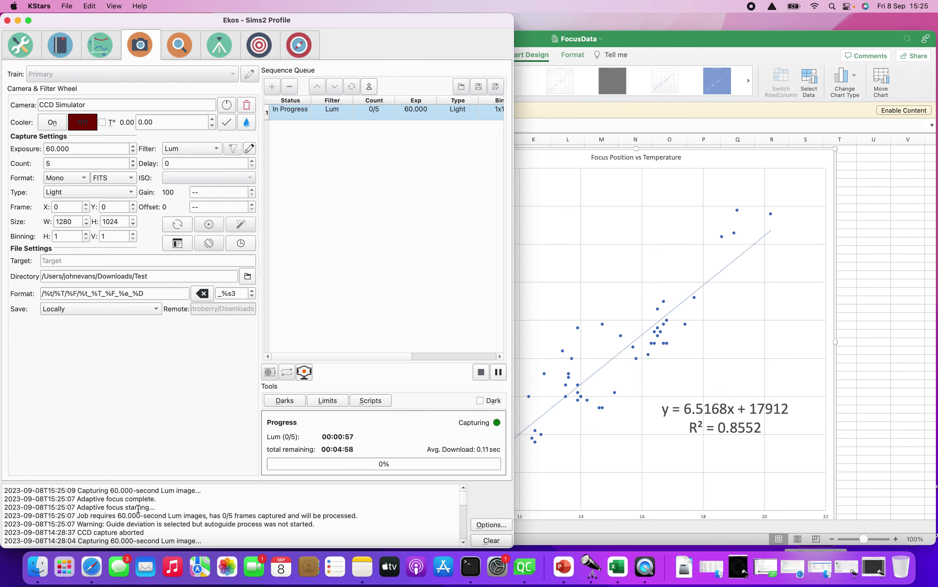
Step: Check the Capture and Focus module logs for the adaptive focus check made between subframes
click(174, 54)
click(179, 46)
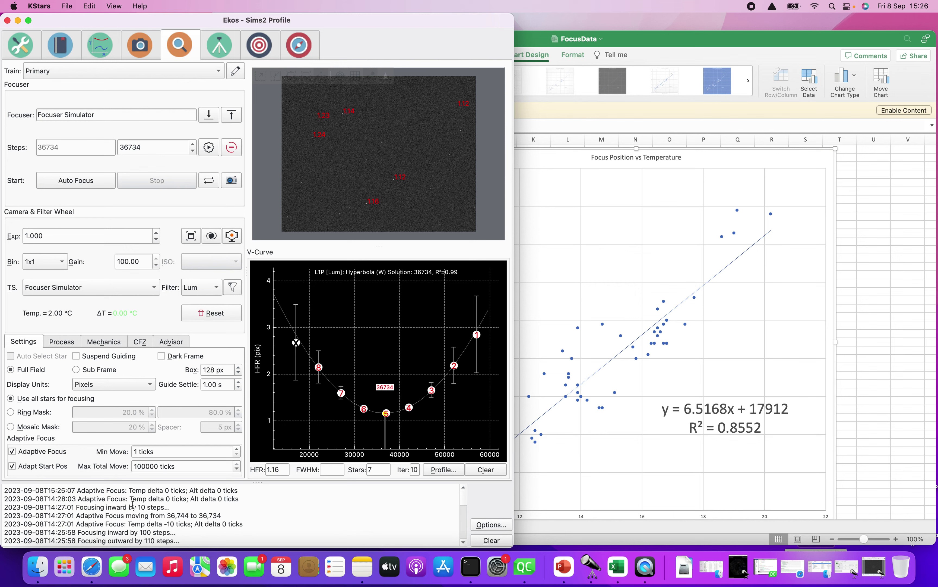
click(136, 49)
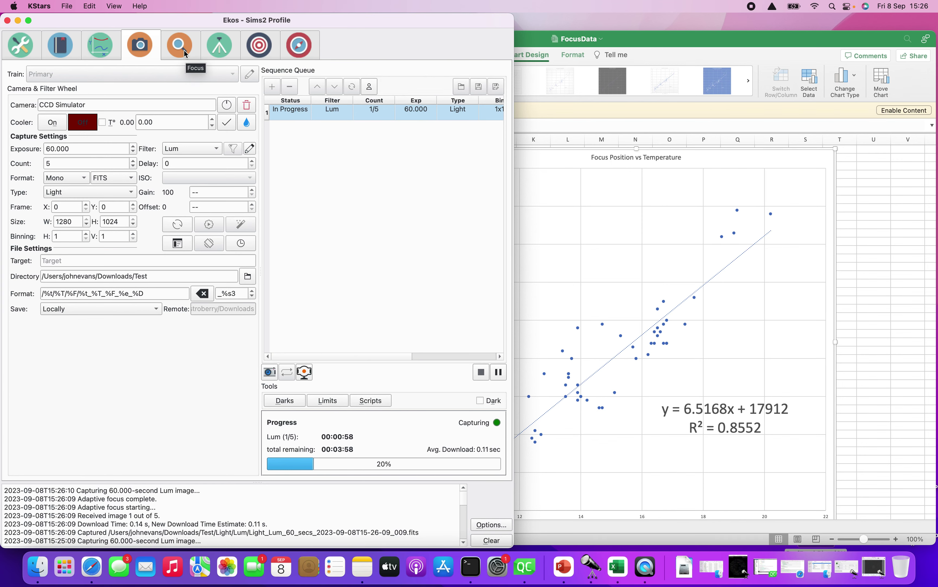
click(185, 51)
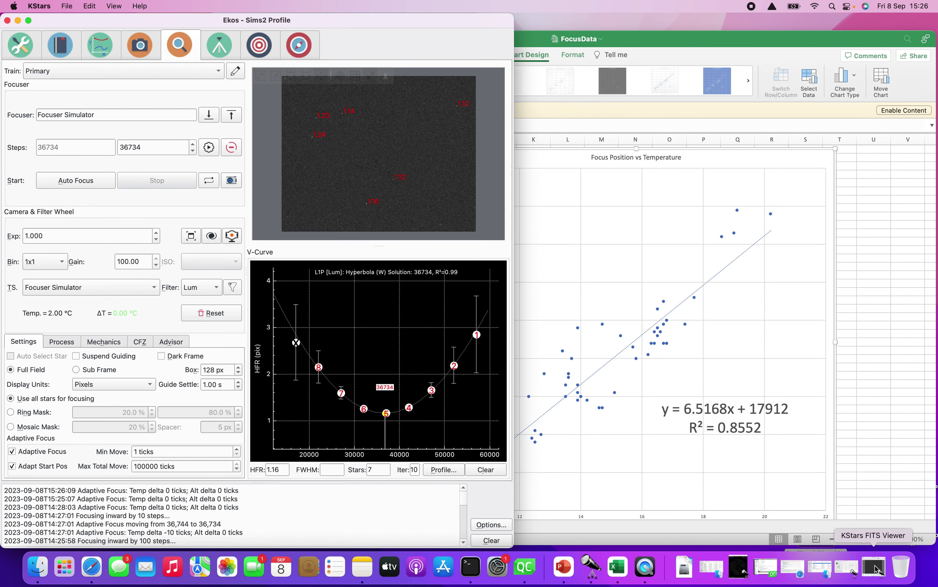
Step: Set the Focuser Simulator's temperature to 3 °C in the INDI Control Panel
click(853, 569)
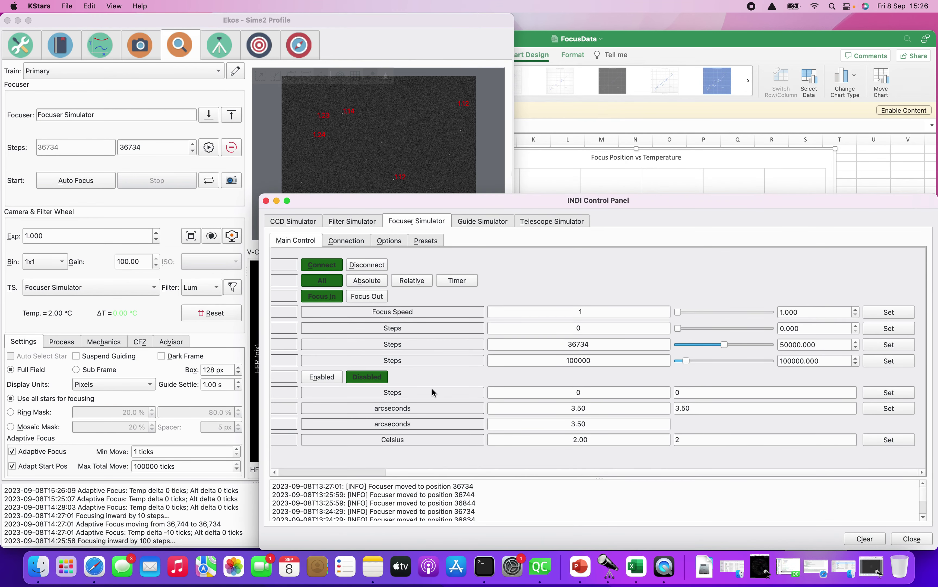
click(708, 441)
key(BackSpace)
text(3)
click(898, 439)
Step: Return to Ekos and examine the temperature delta, the capture progress and the adaptive focuser move in the Focus log
click(150, 310)
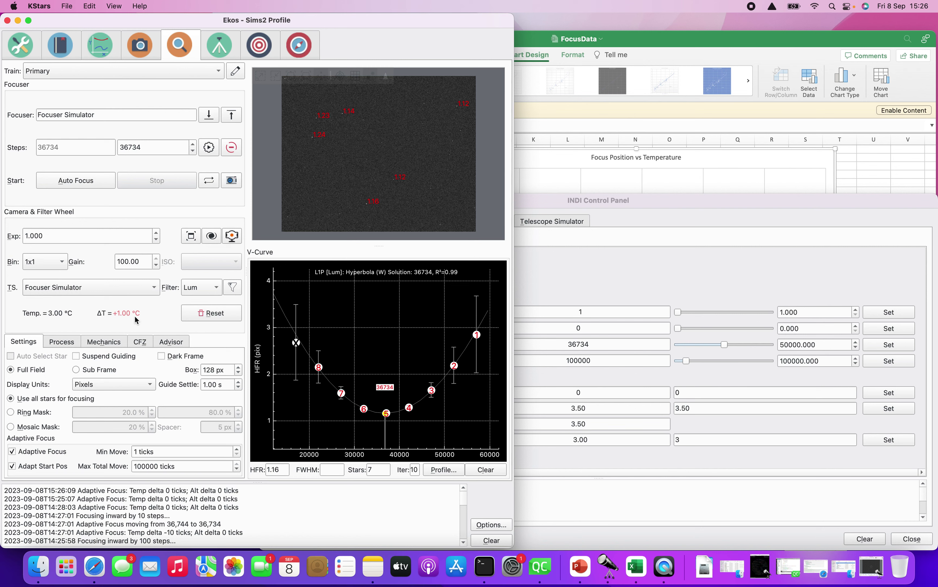
mouse_move(134, 315)
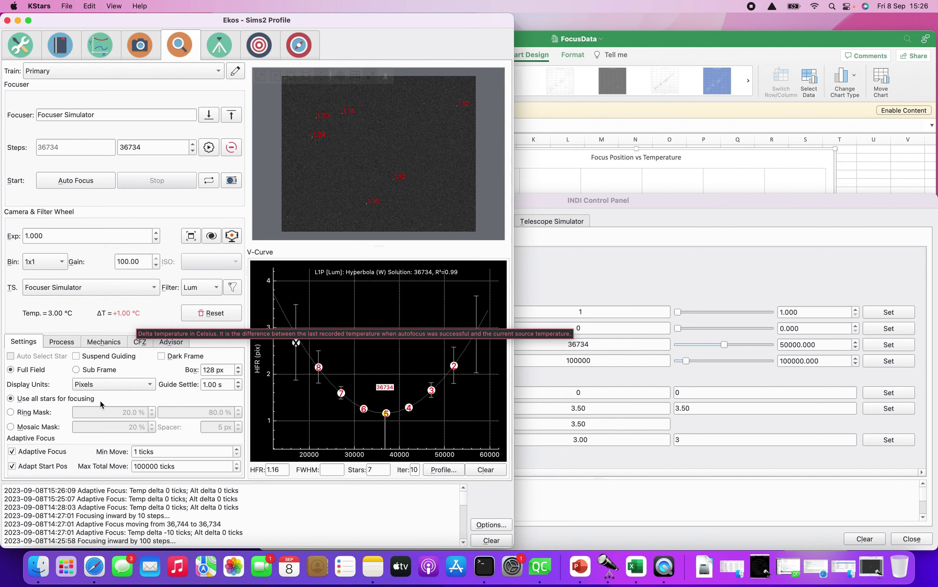
click(147, 48)
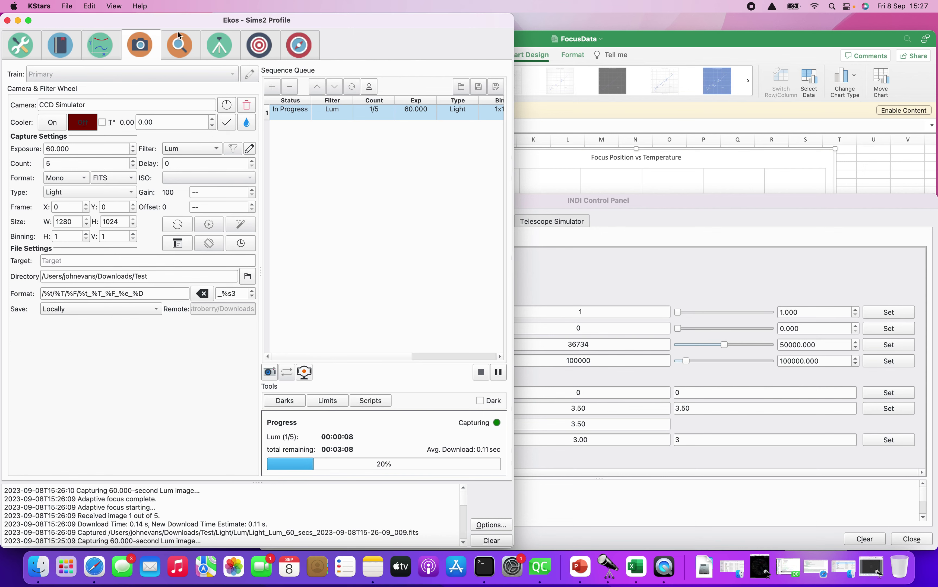
click(179, 42)
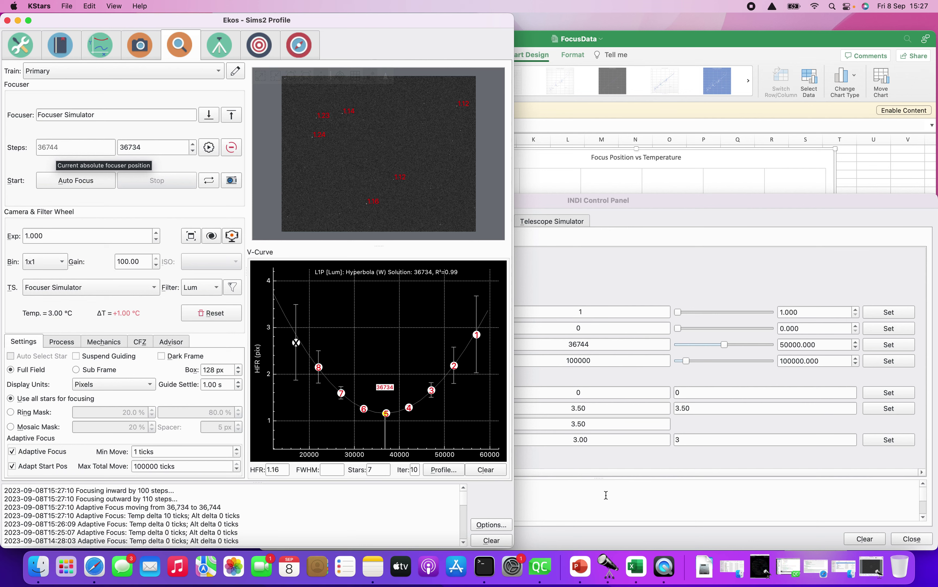
Step: Set the Focuser Simulator's temperature to 2.5 °C and check the temperature delta in the Focus module
click(697, 439)
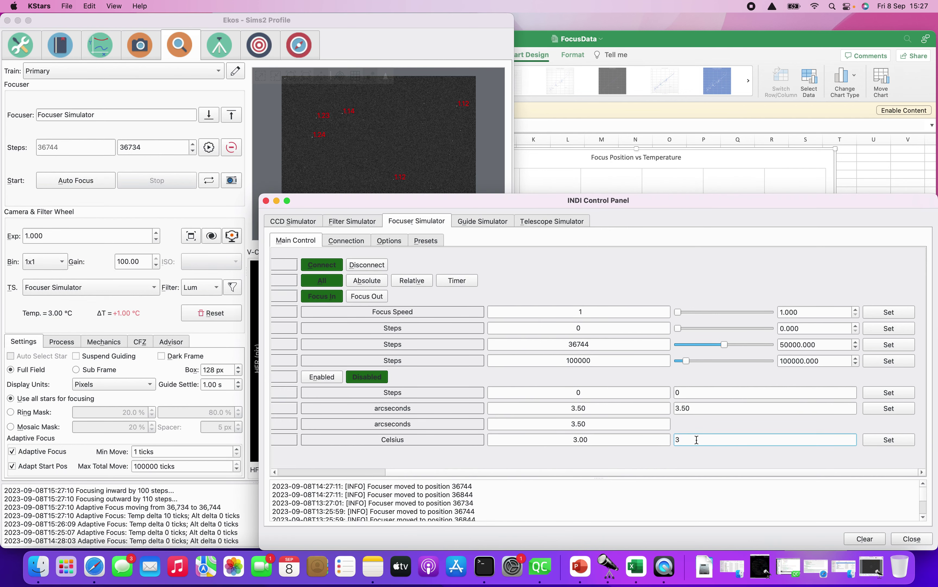
key(BackSpace)
text(2.5)
click(893, 438)
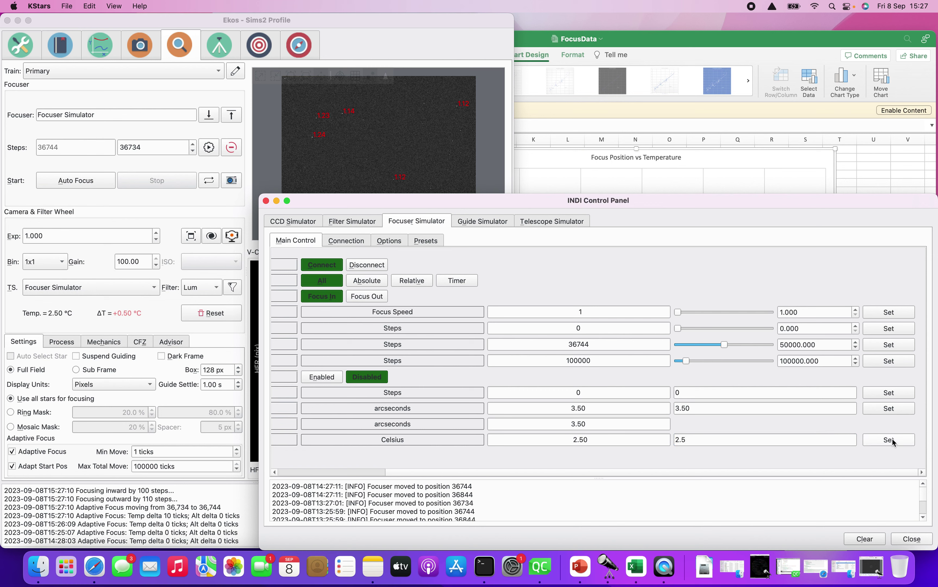
click(63, 321)
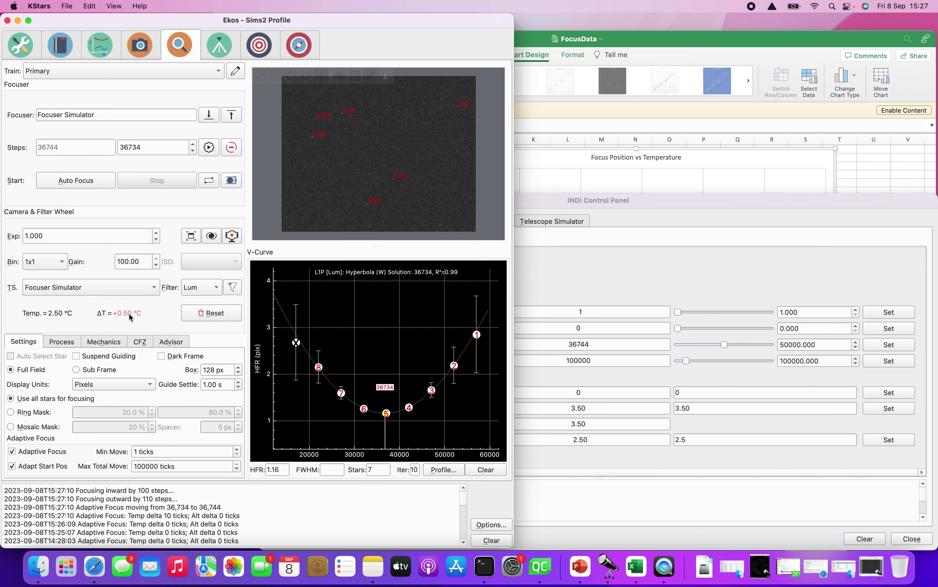
mouse_move(122, 314)
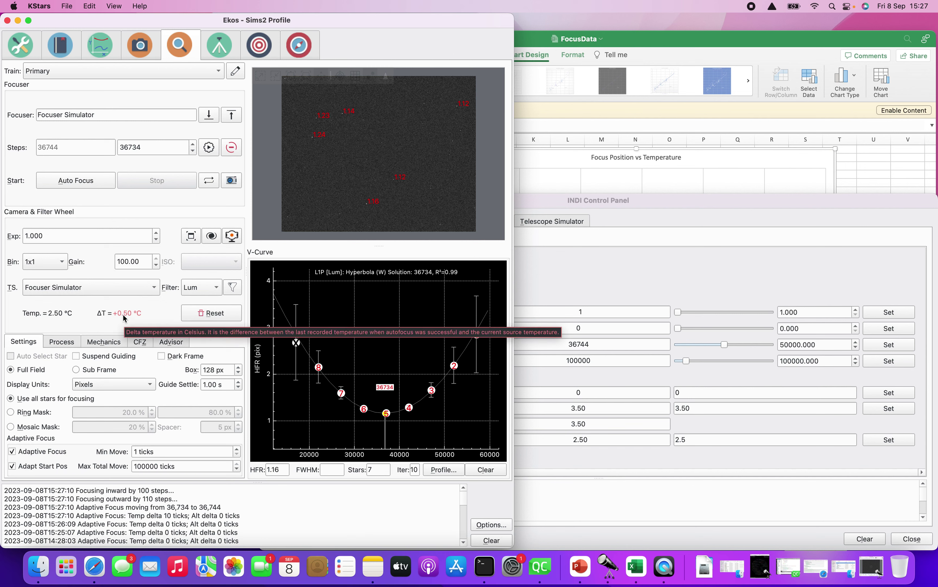
mouse_move(54, 313)
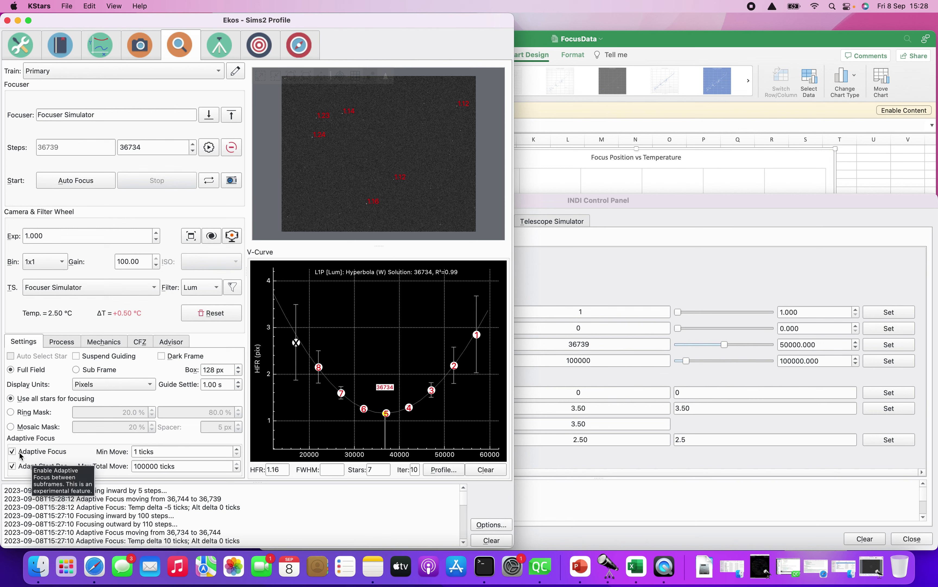
Step: Turn Adaptive Focus off and back on in the Focus module settings
click(35, 455)
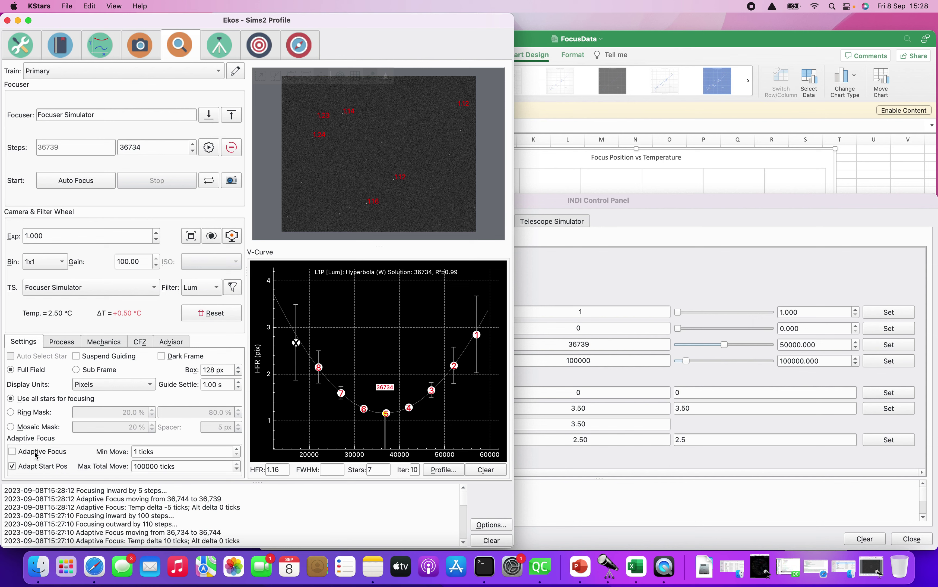
click(35, 455)
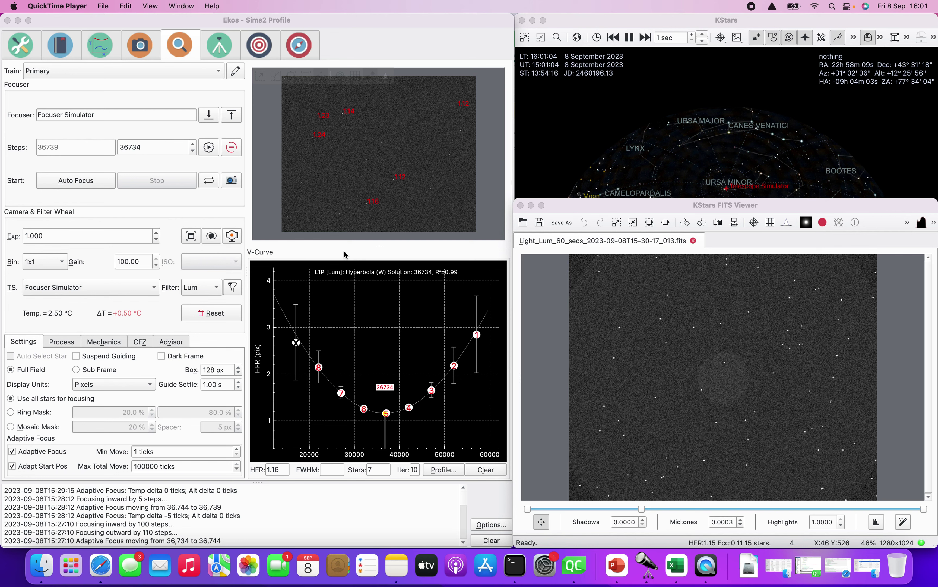
Step: Open the Analyze module and examine the Focus and Capture events around 17000 s on the timeline
click(99, 52)
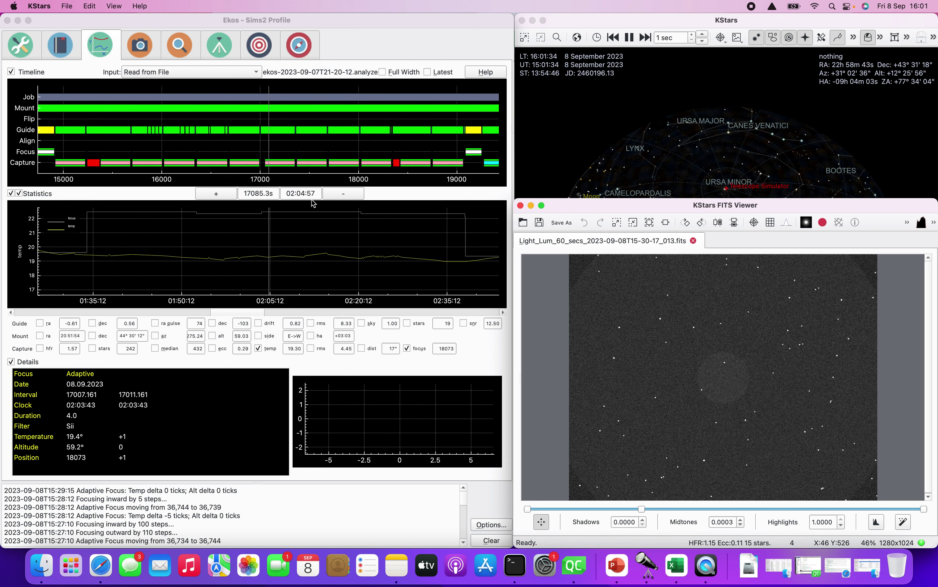
click(223, 197)
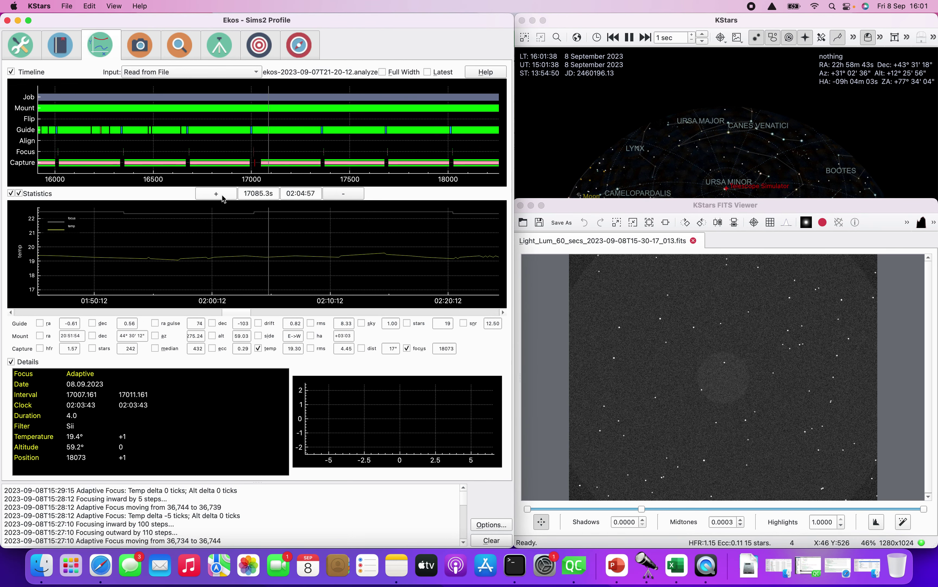
click(224, 197)
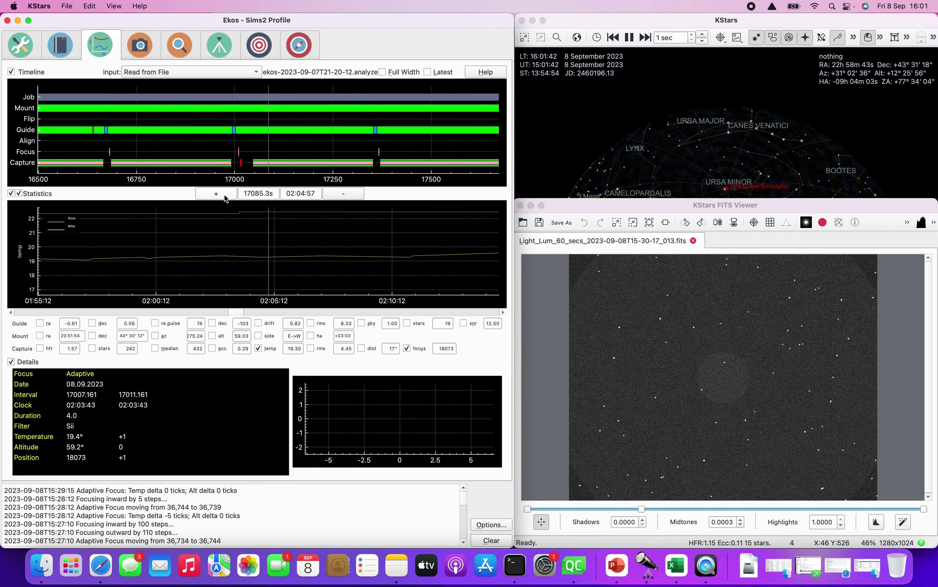
click(342, 194)
click(343, 193)
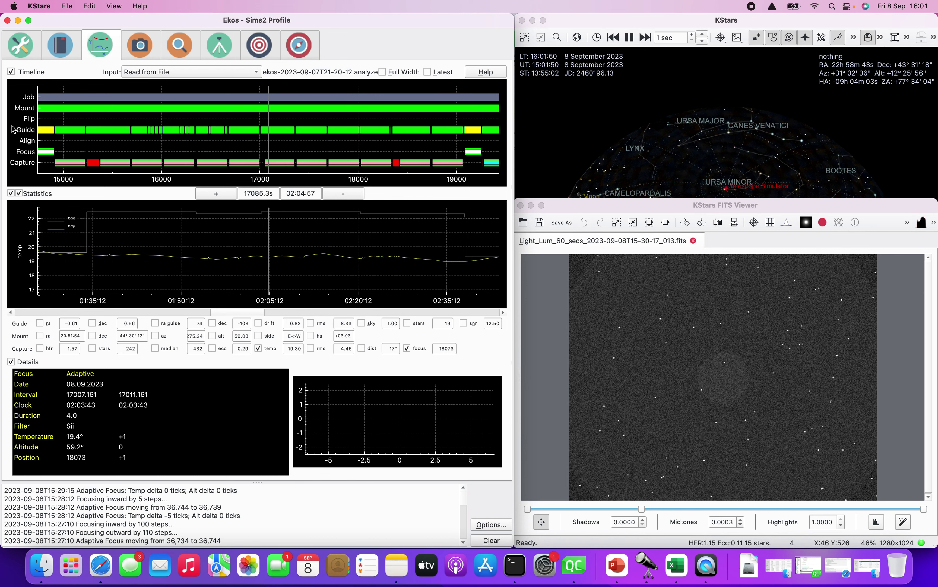
Step: Inspect the details of the Lum autofocus run after 19000 s and the Sii adaptive focus event just before it
click(446, 149)
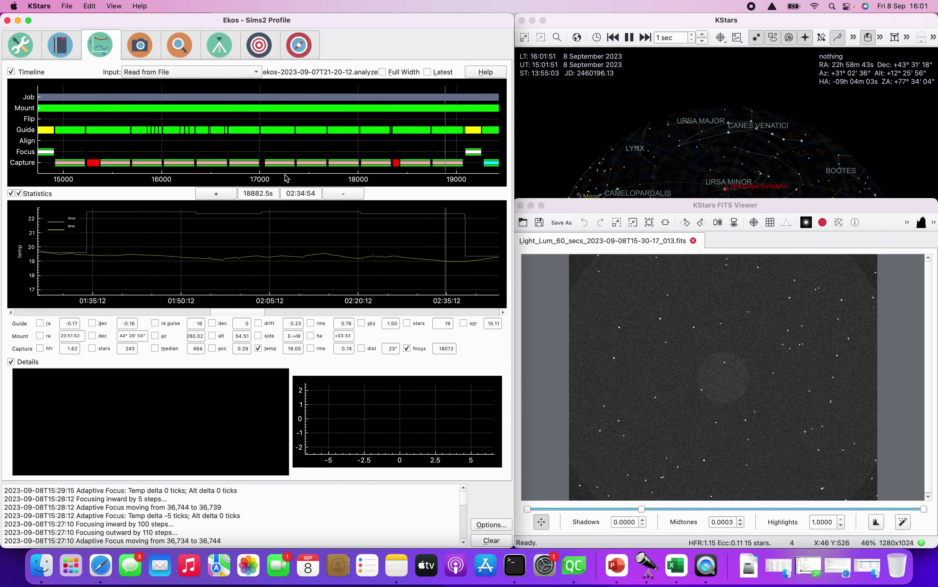
click(216, 193)
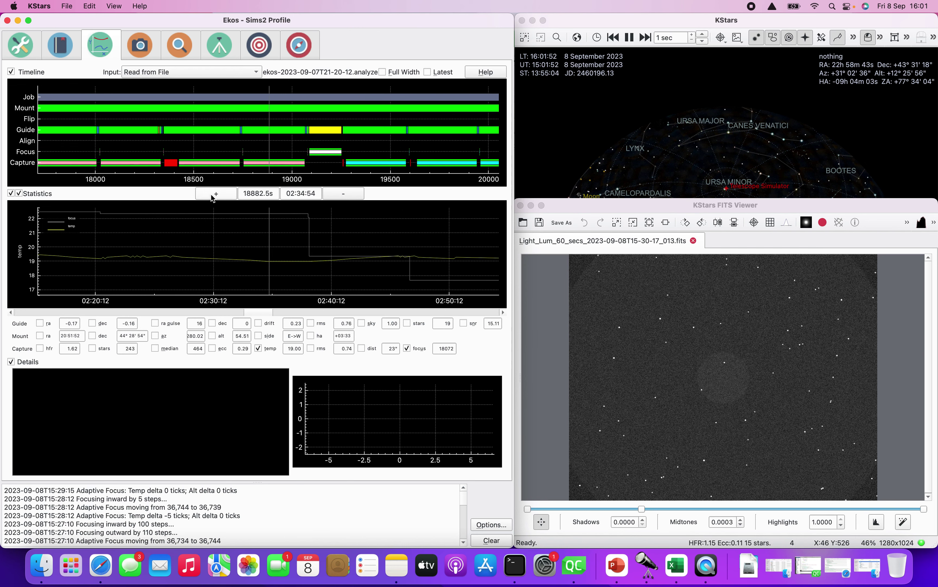
click(328, 155)
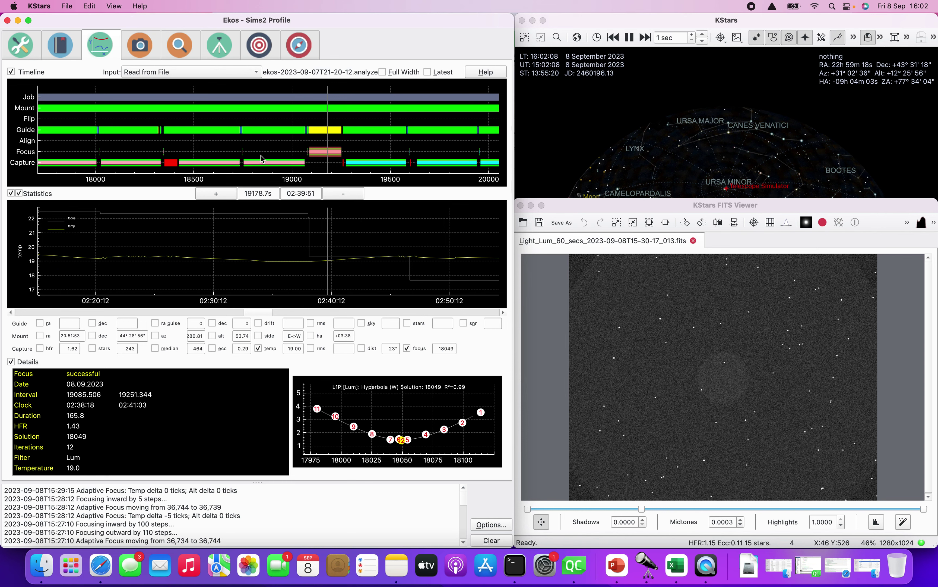
click(229, 195)
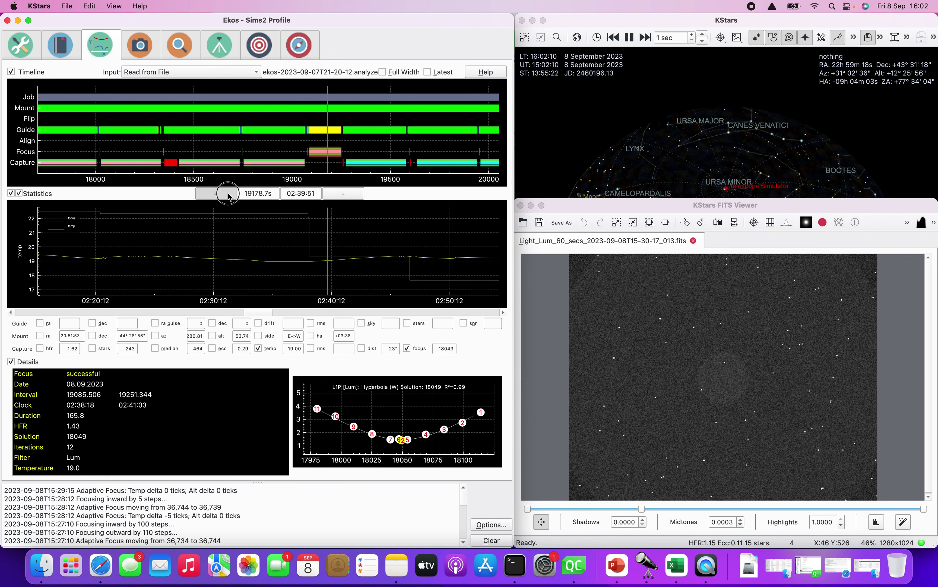
click(223, 194)
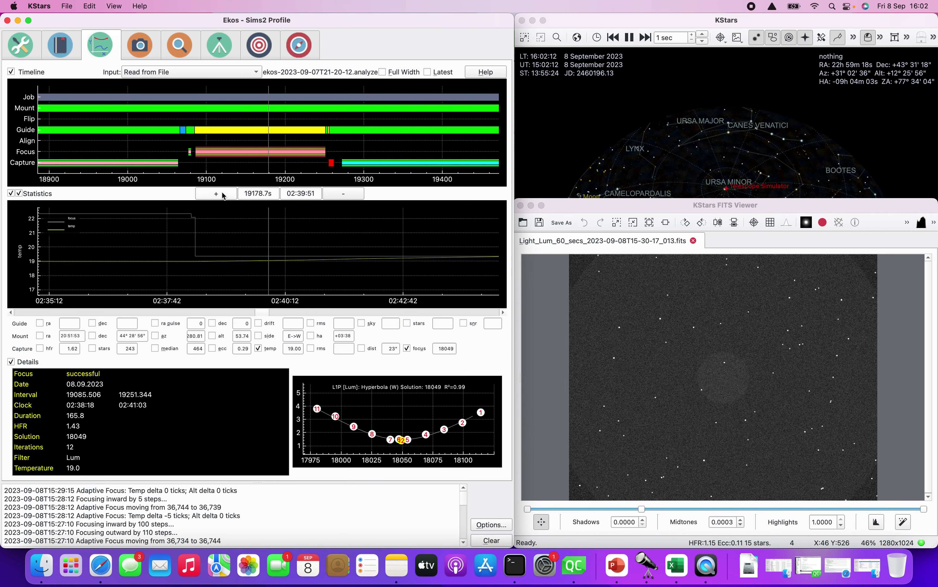
click(189, 152)
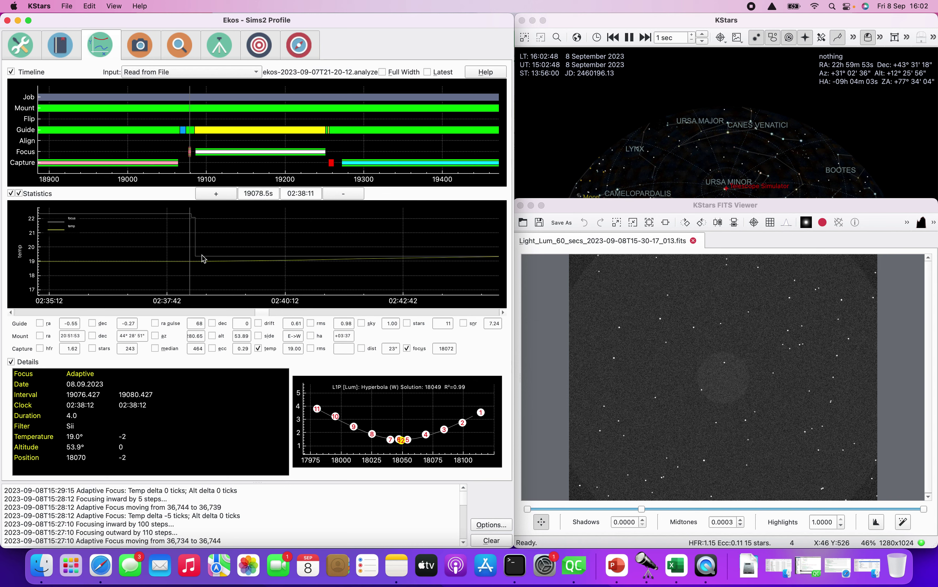
Step: Examine the focus position and temperature curves in Analyze over a wider time range spanning several autofocus runs
click(343, 195)
click(343, 196)
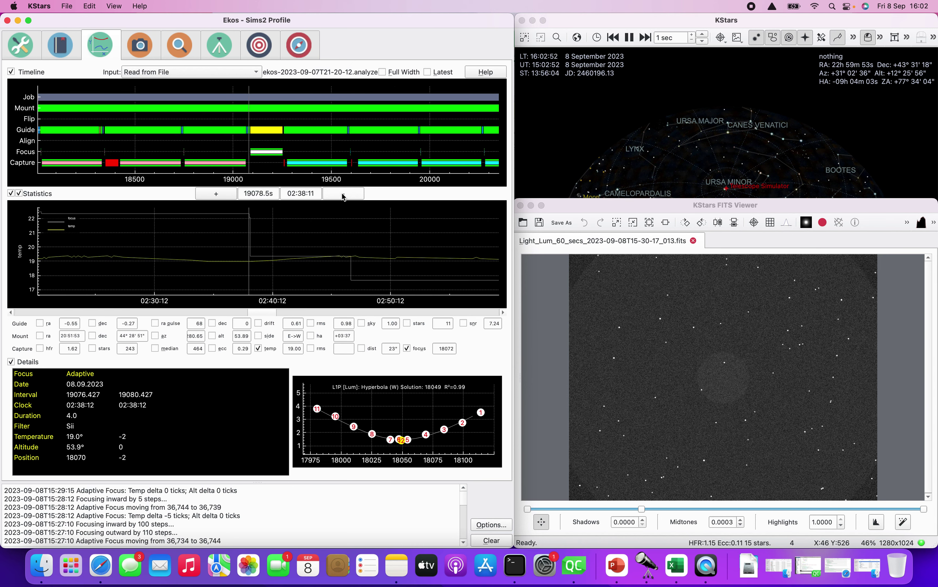
click(342, 196)
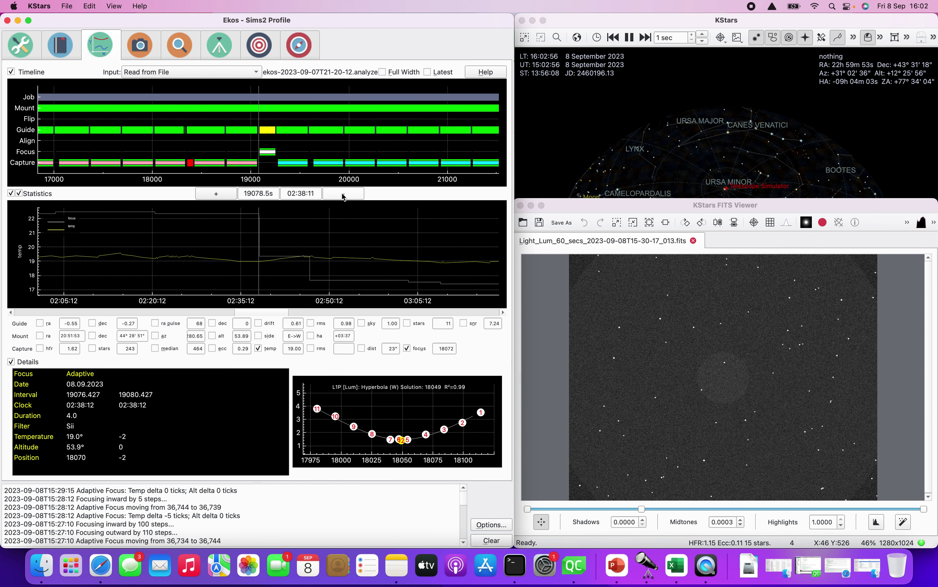
click(342, 195)
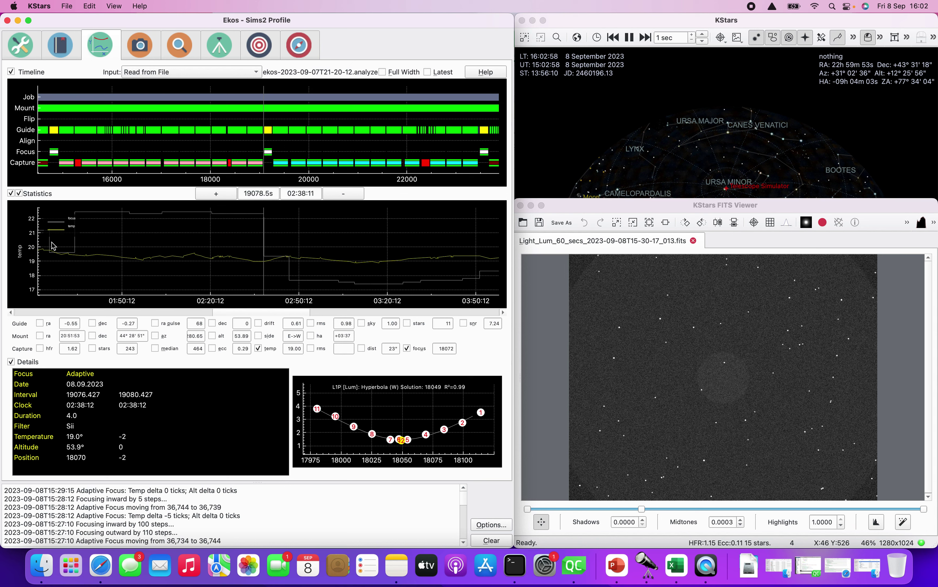